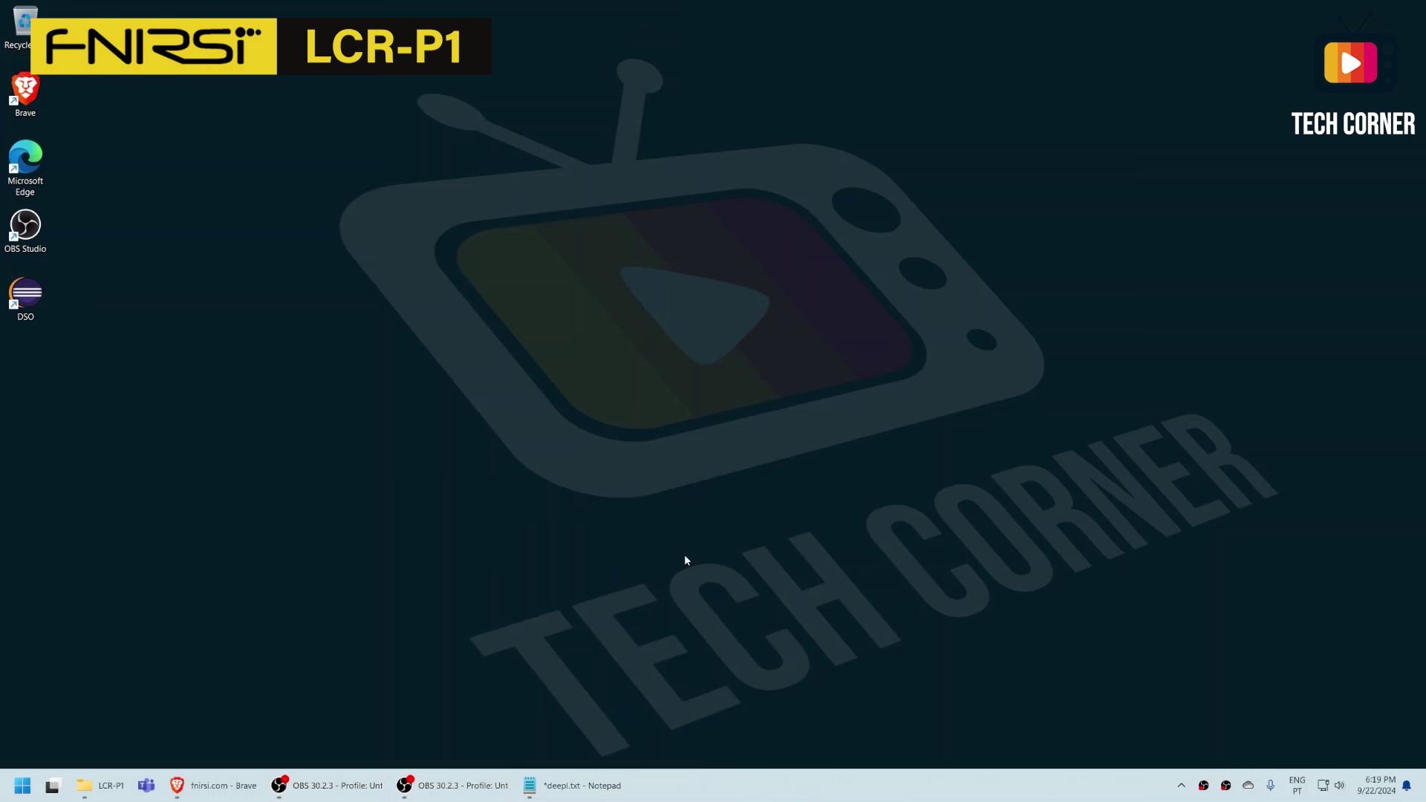
In Brave, open FNIRSI's Support and Downloads page and scroll down to the Transistor Tester firmware
left_click(209, 786)
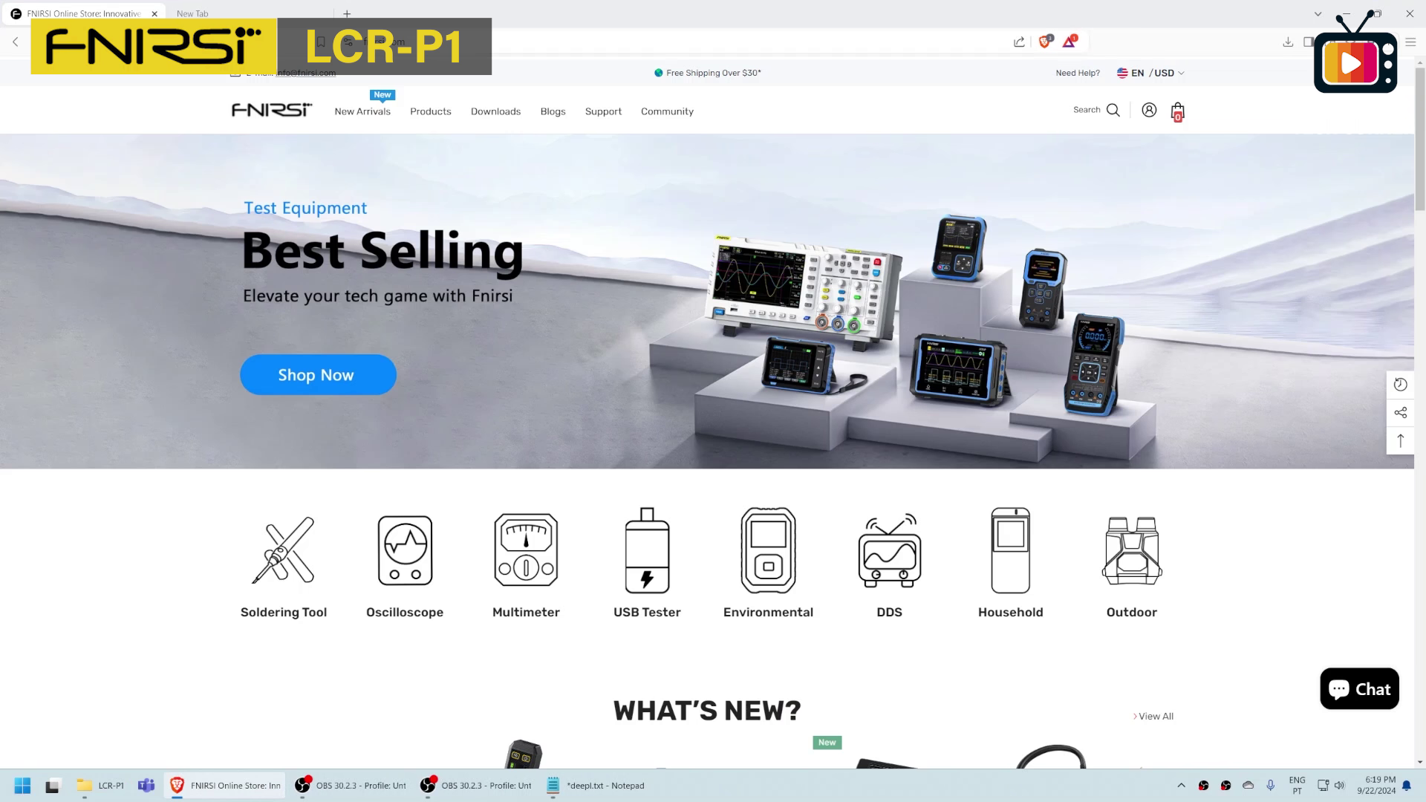
mouse_move(430, 111)
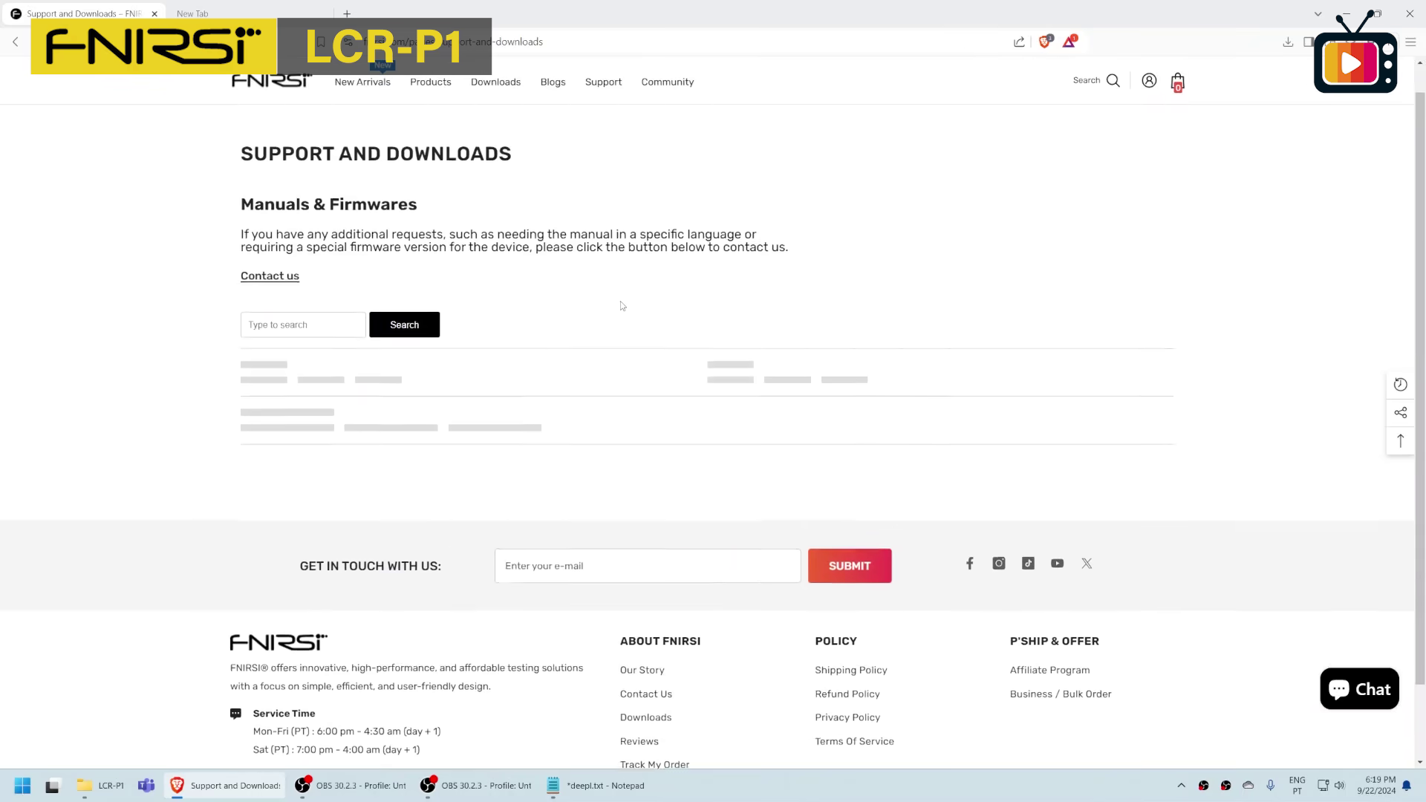
scroll(623, 306, "down", 1)
scroll(624, 310, "down", 10)
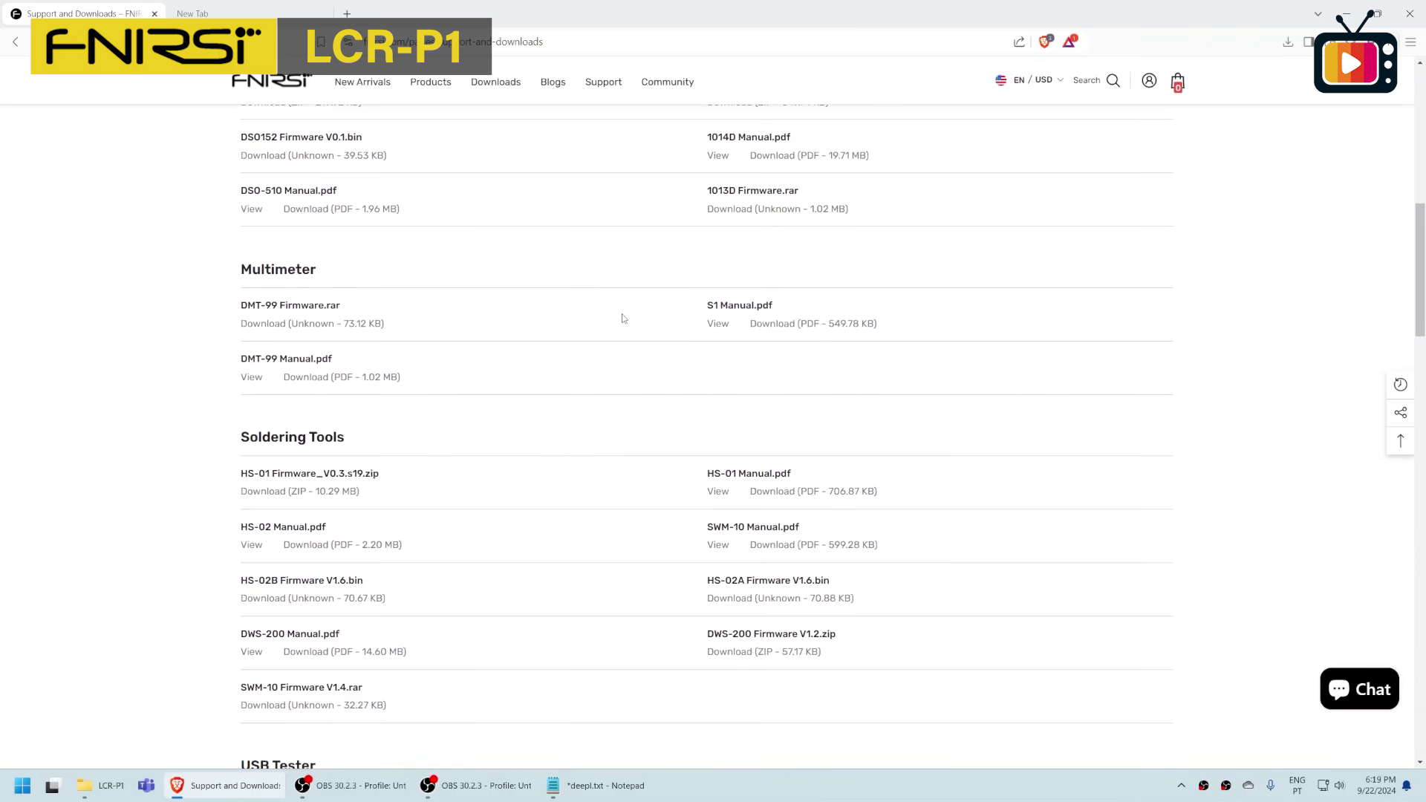
scroll(622, 320, "down", 8)
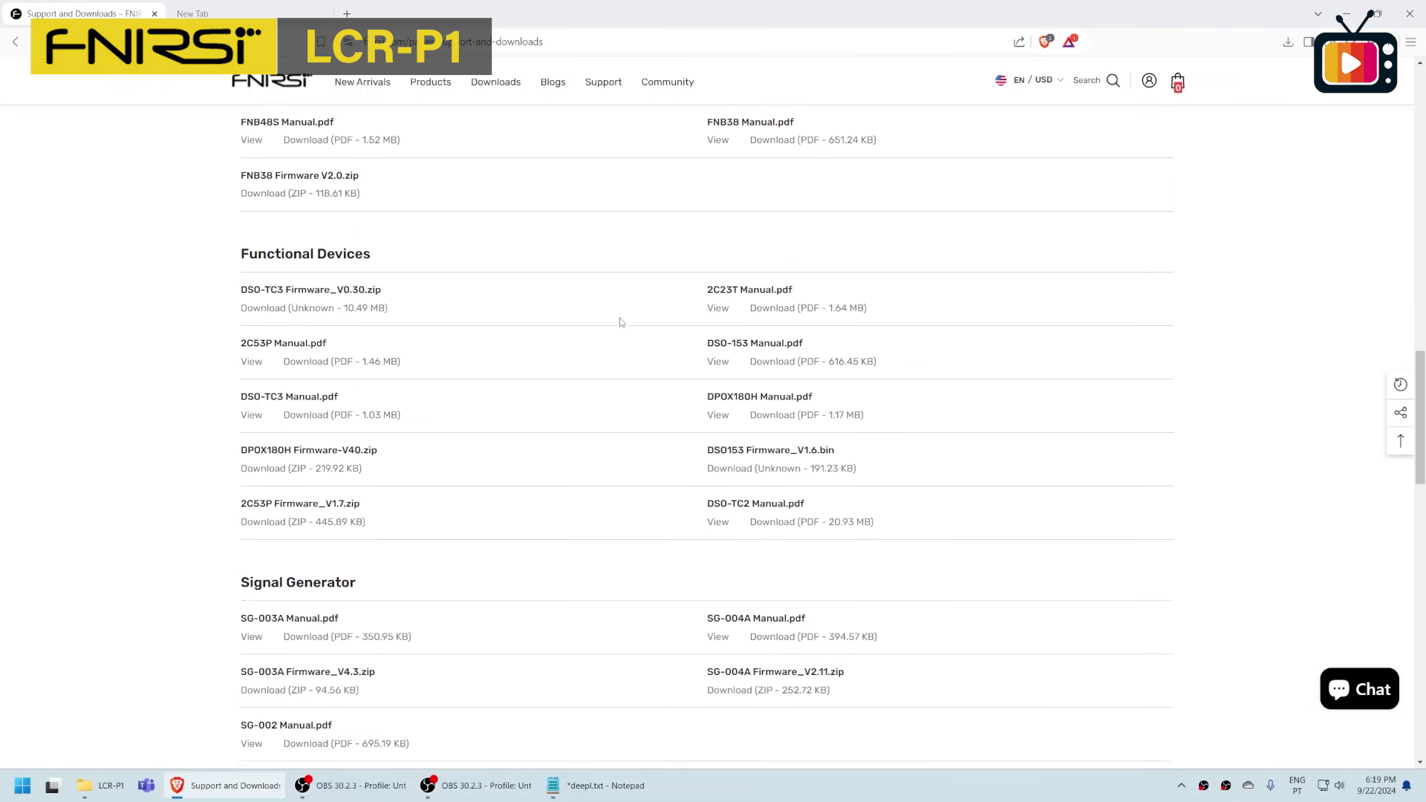
scroll(621, 324, "down", 9)
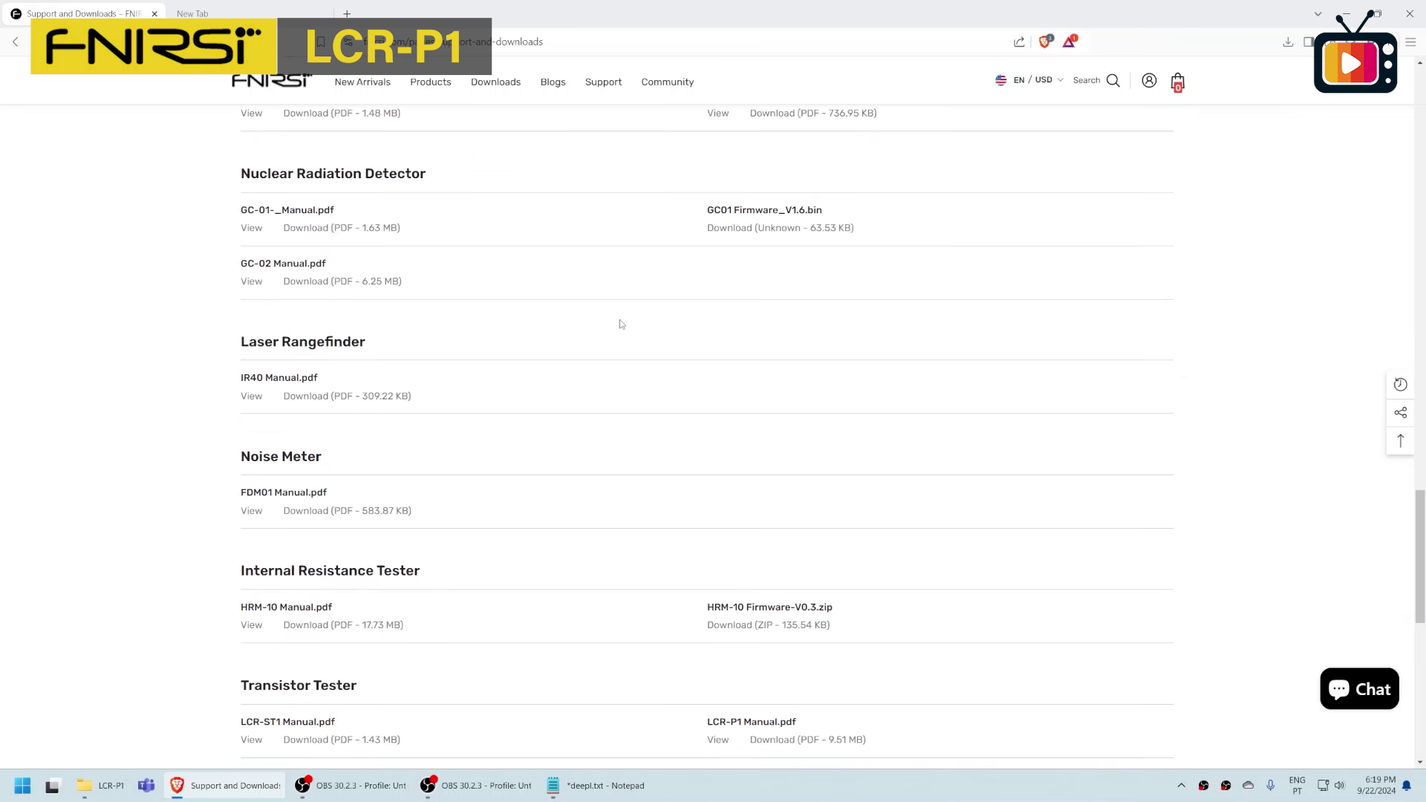
scroll(621, 324, "down", 4)
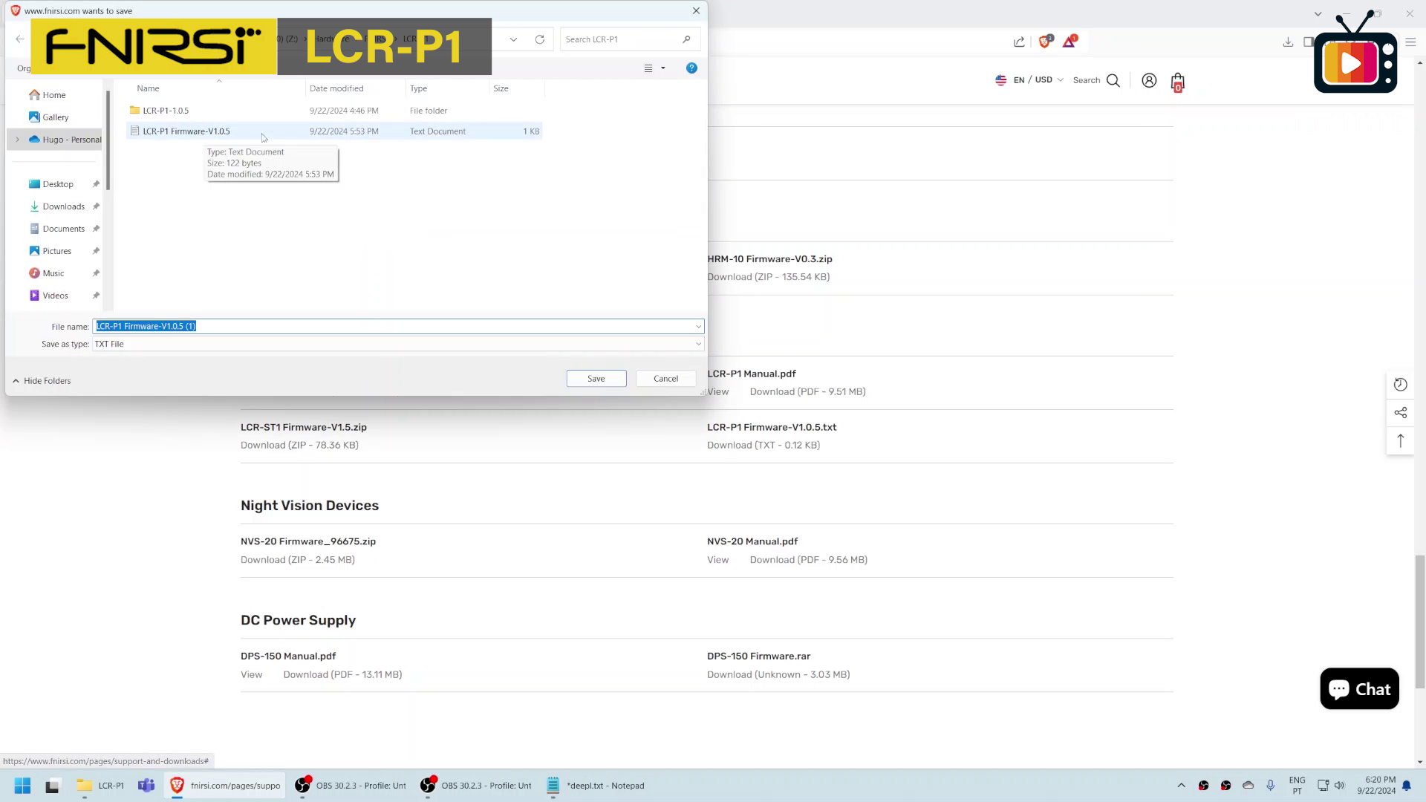
Dismiss the save prompt and copy the MediaFire link from the LCR-P1 Firmware-V1.0.5 note
left_click(666, 379)
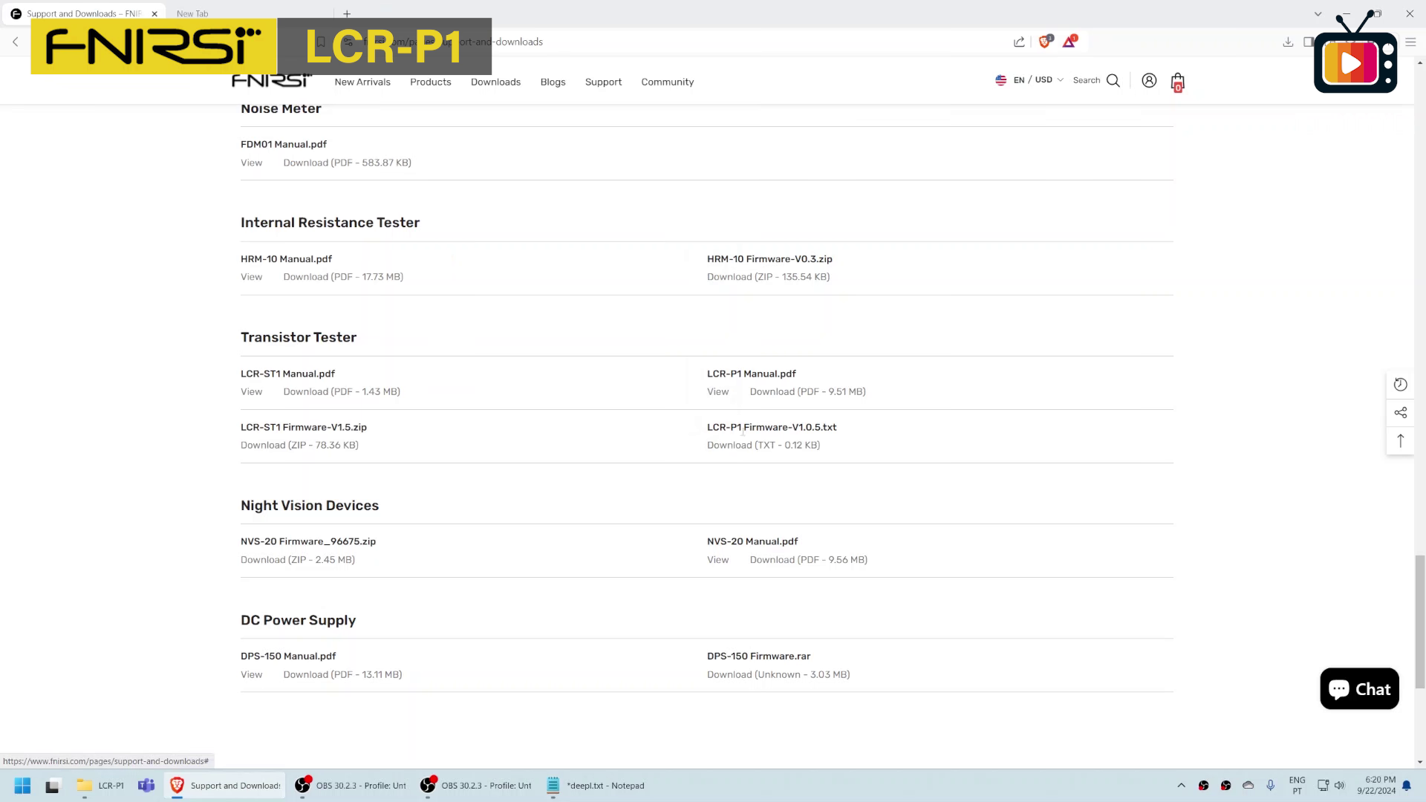
left_click(587, 786)
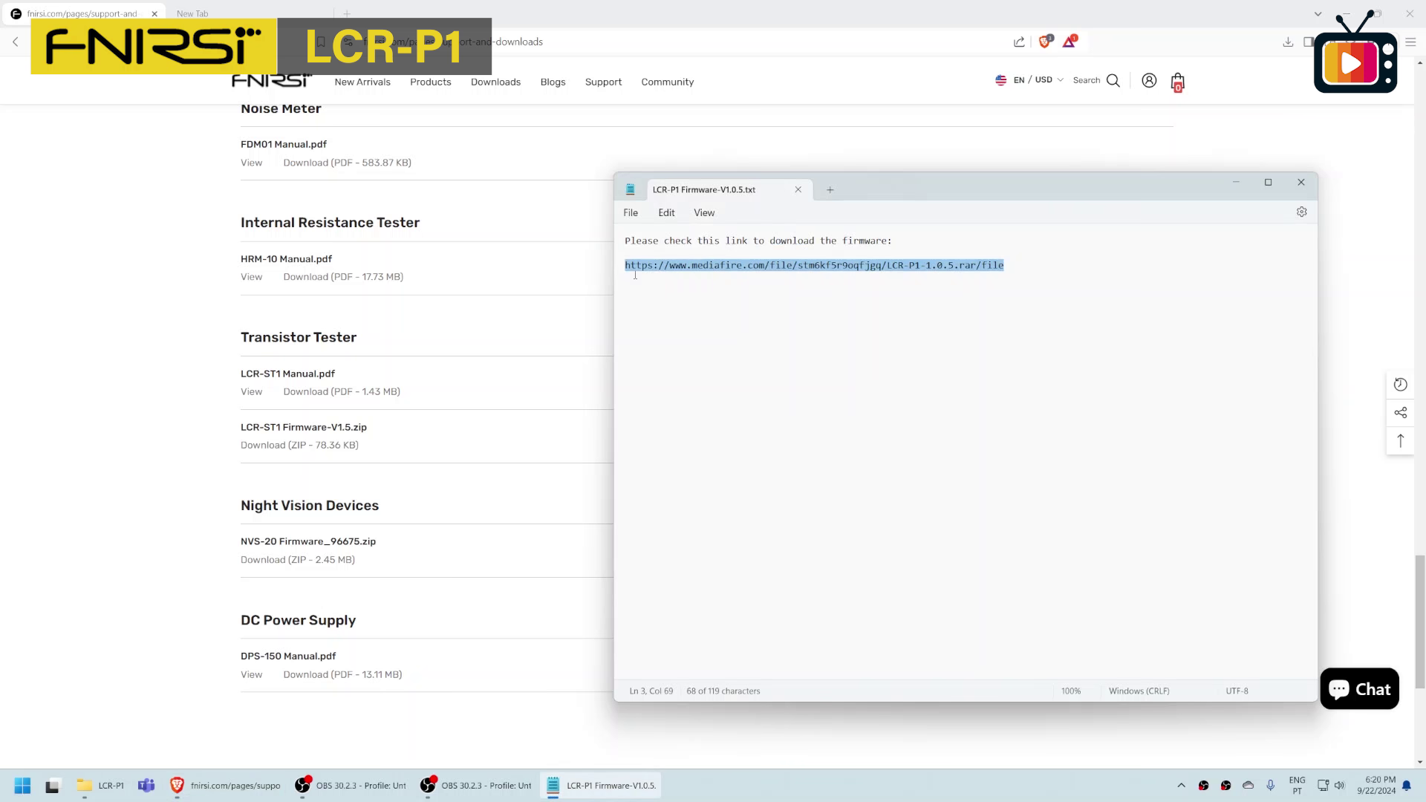
left_click(713, 274)
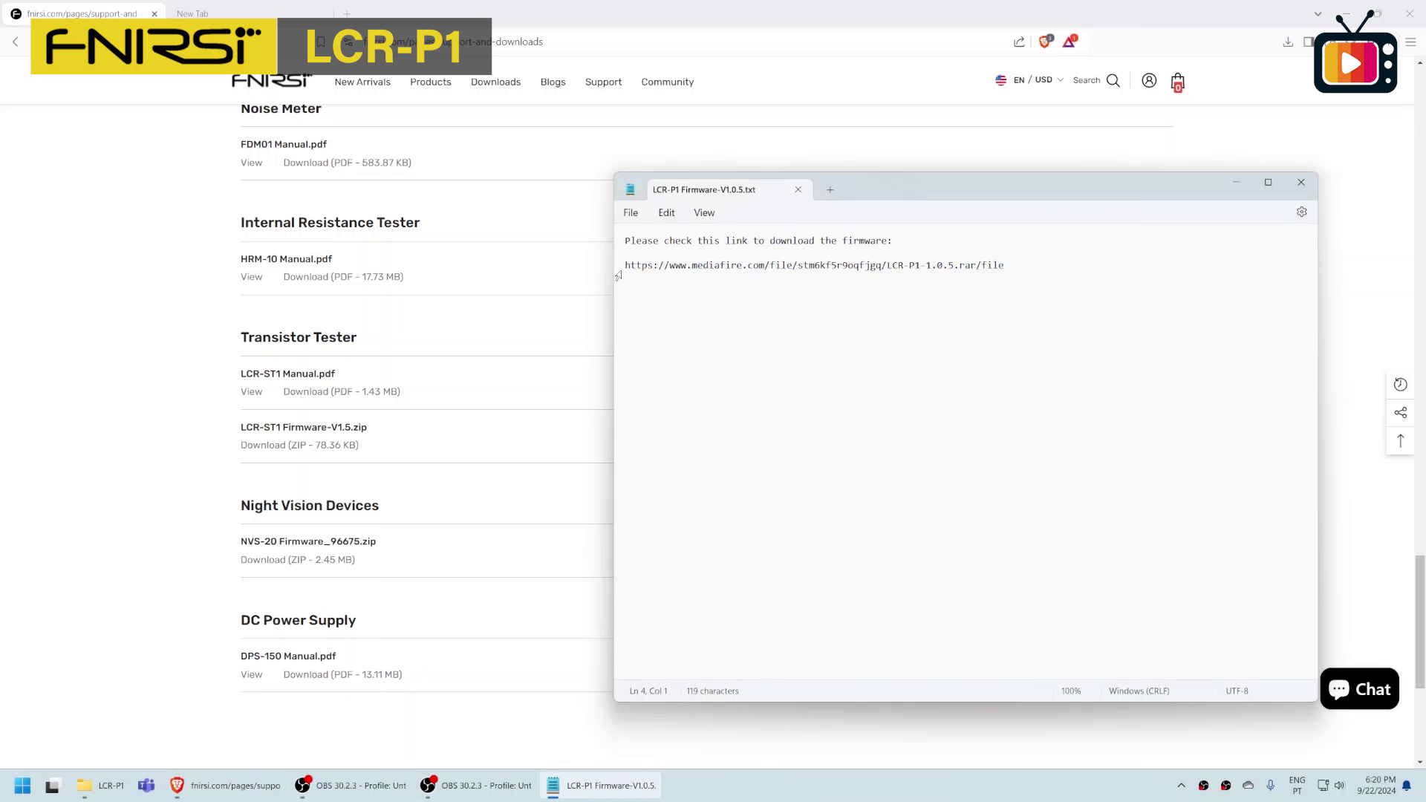
left_click_drag(618, 275, 624, 271)
key("ctrl+c")
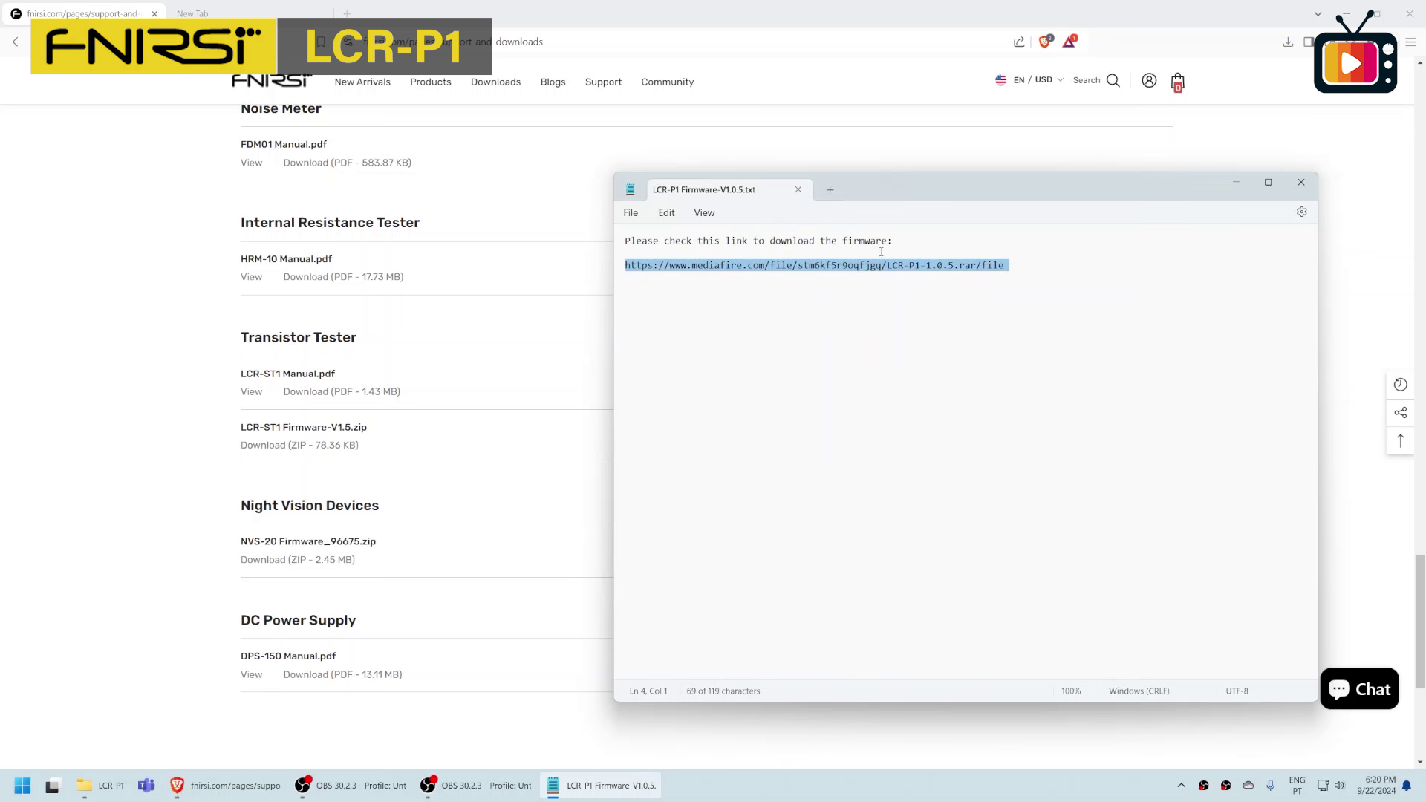
left_click(1236, 183)
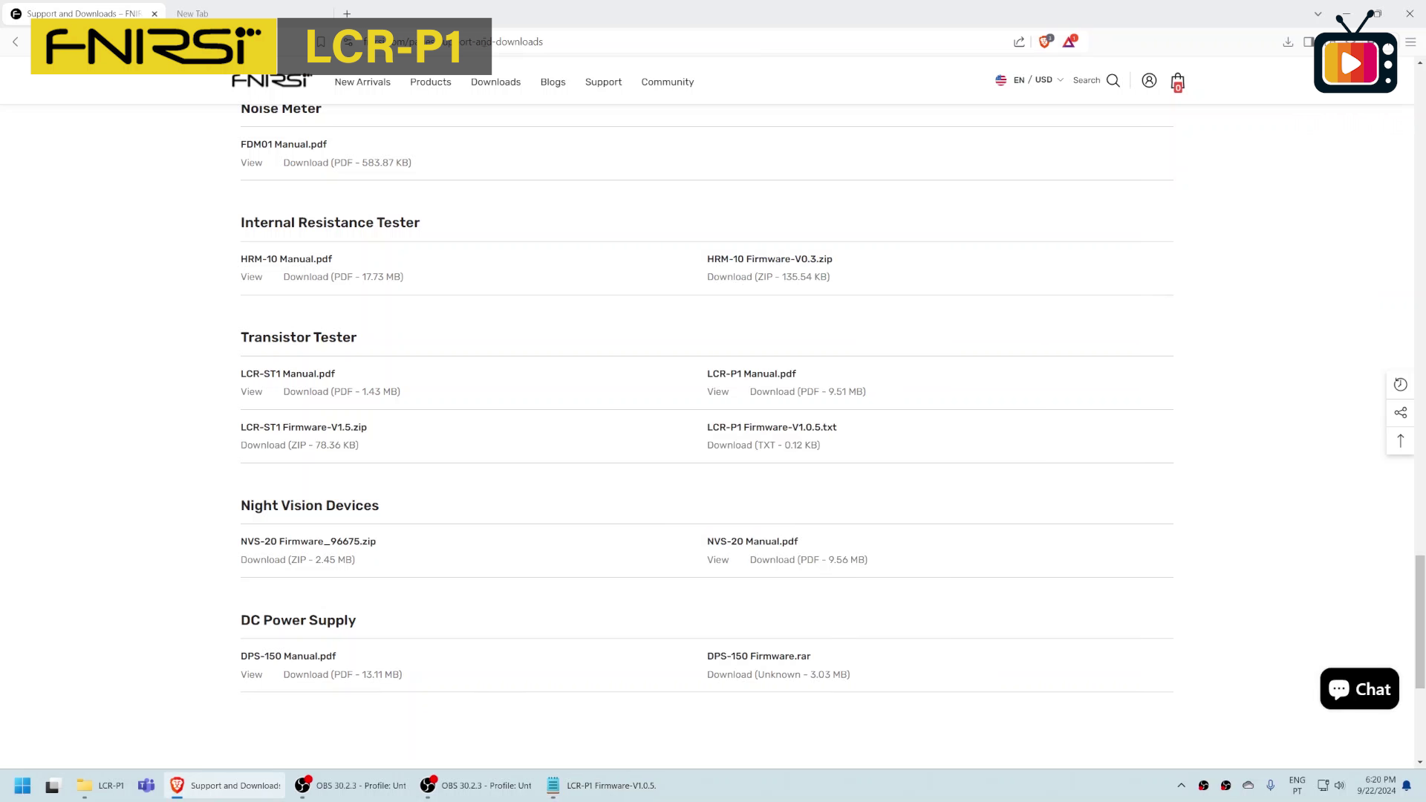
Load the copied MediaFire link in a new tab and start the LCR-P1-1.0.5.rar (56.4MB) download
left_click(286, 20)
key("ctrl+v")
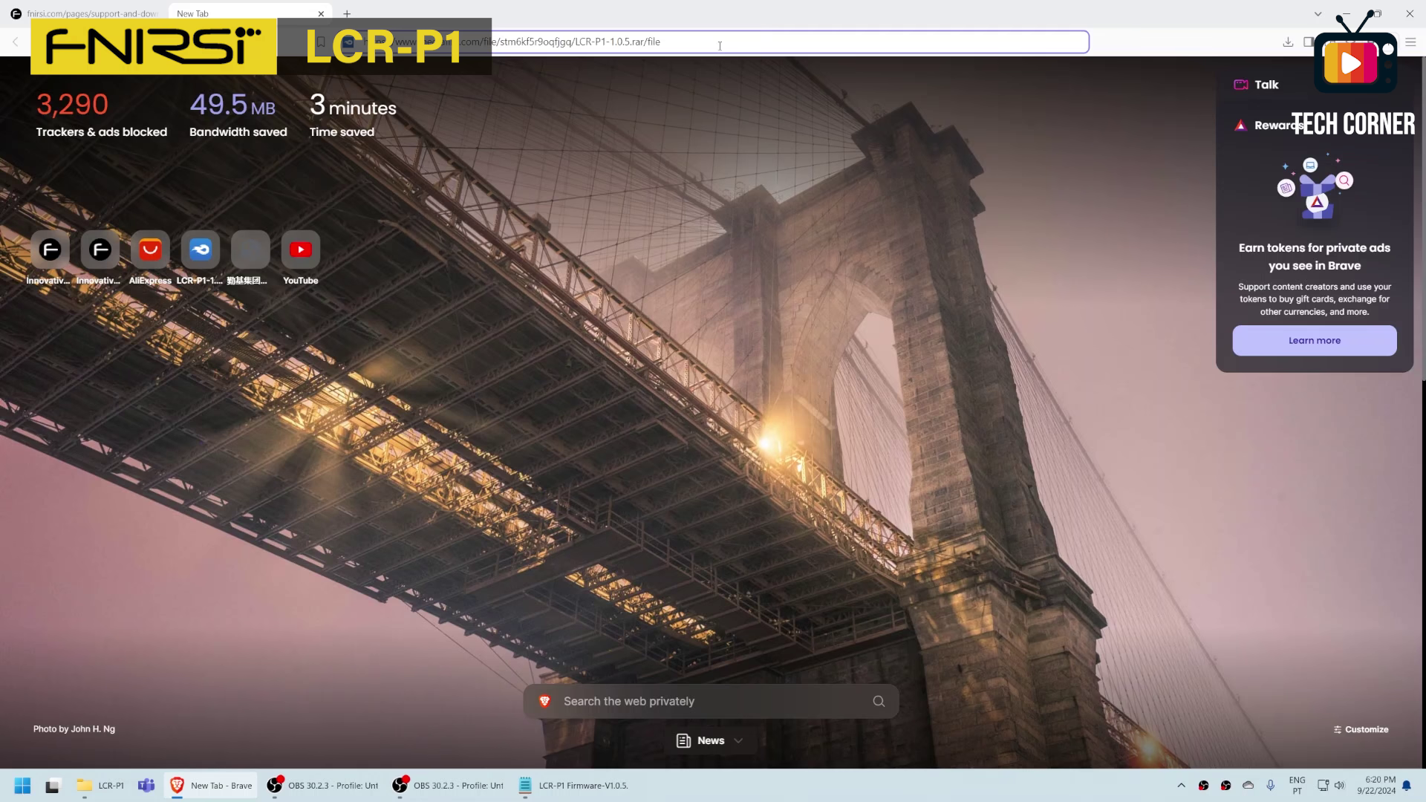
key("Return")
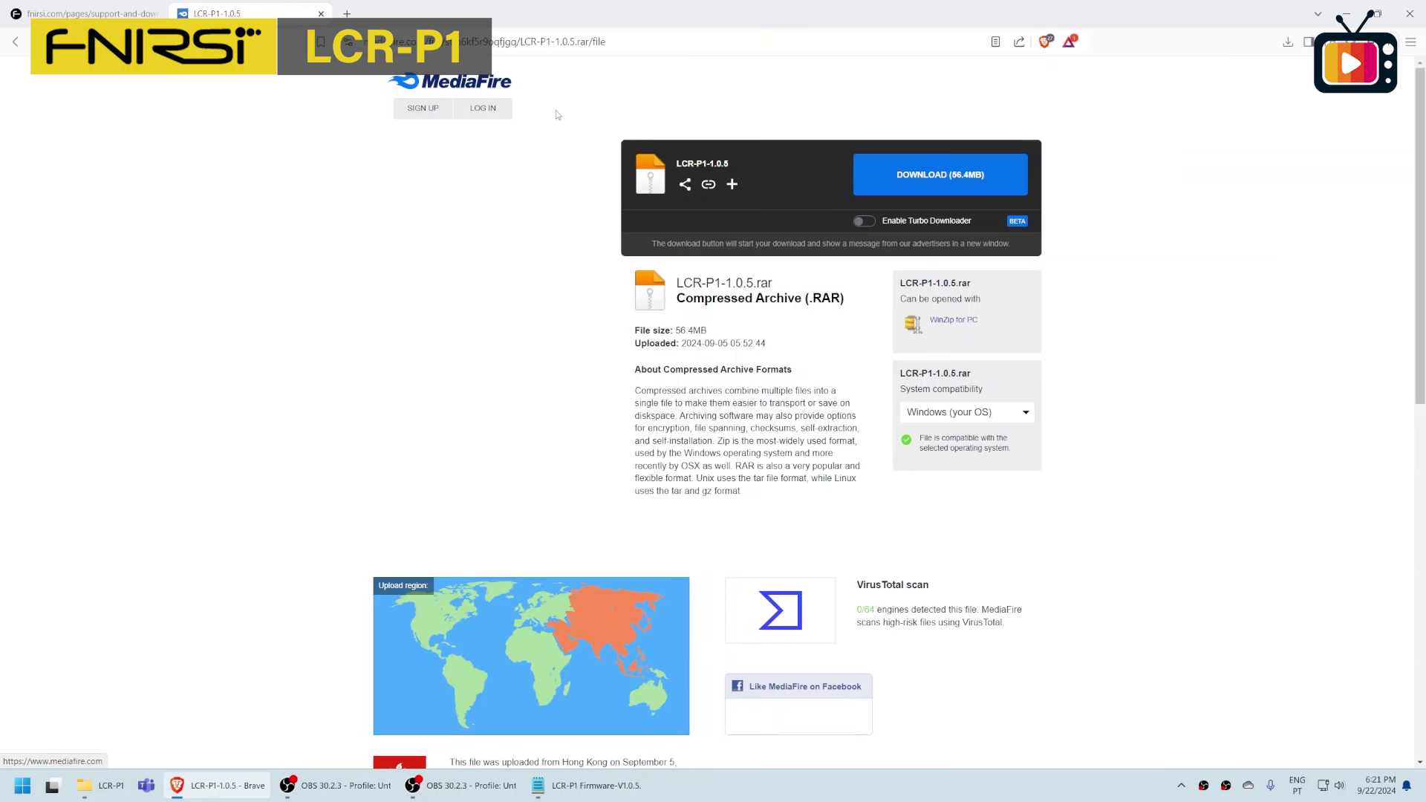
left_click(922, 185)
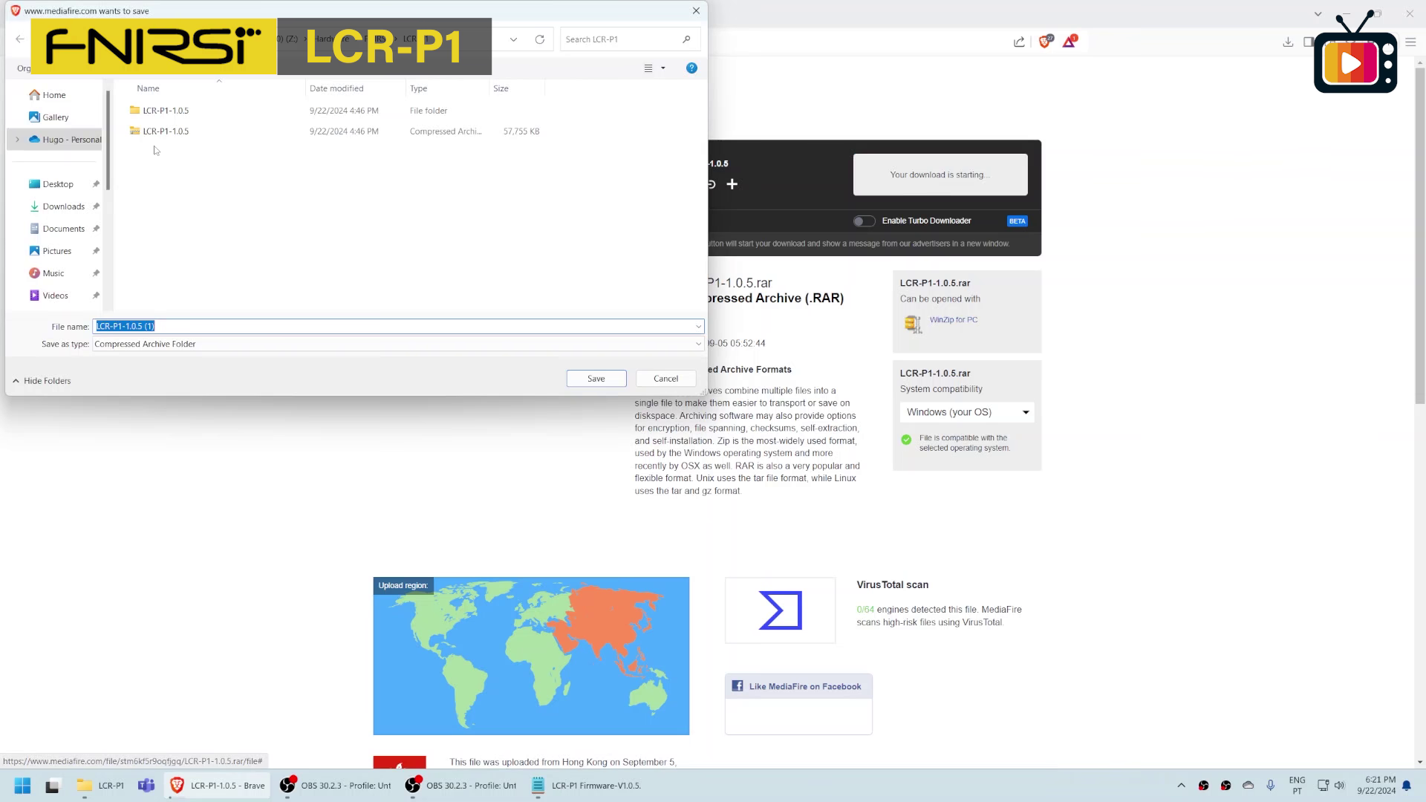
left_click(666, 379)
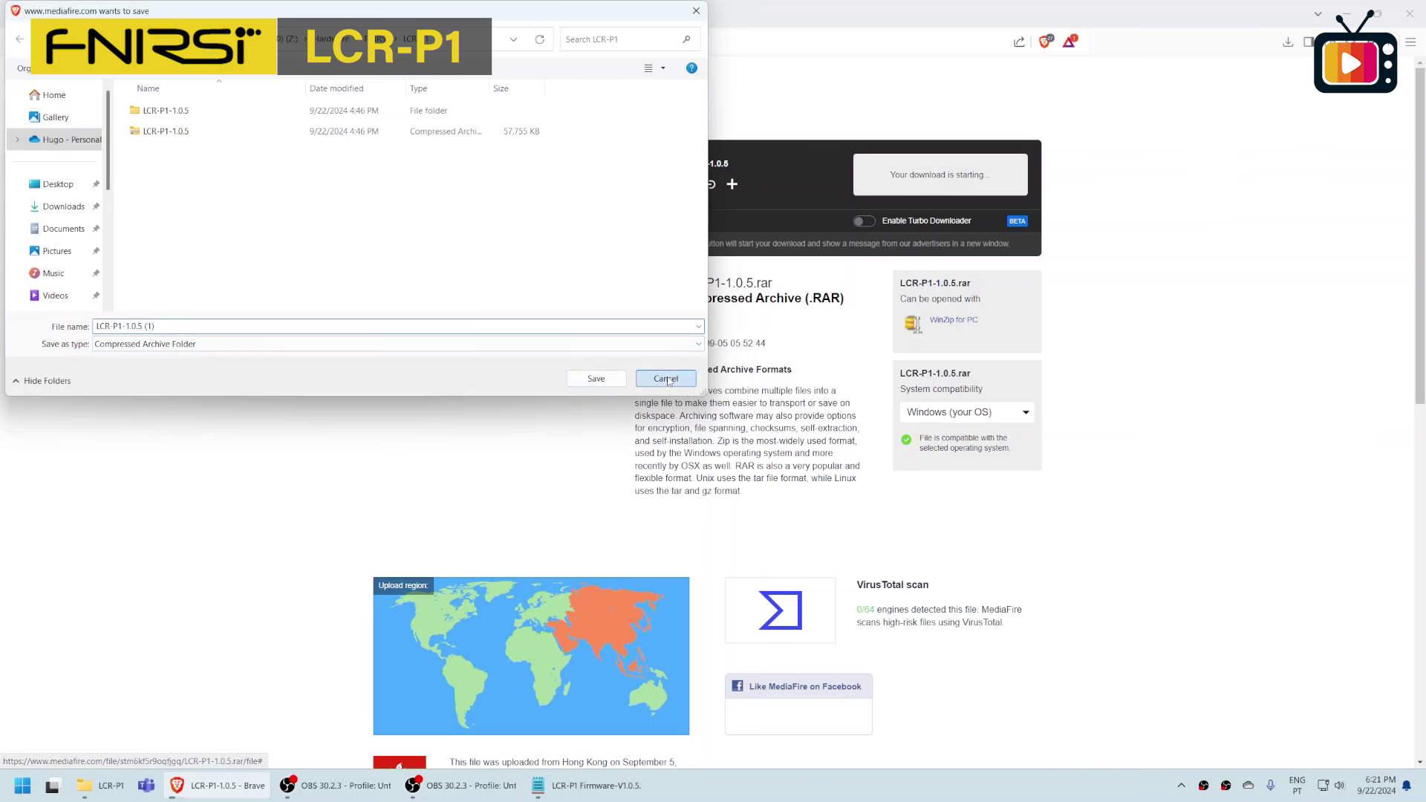
Open the extracted LCR-P1-1.0.5 folder from the LCR-P1 folder window
left_click(1347, 13)
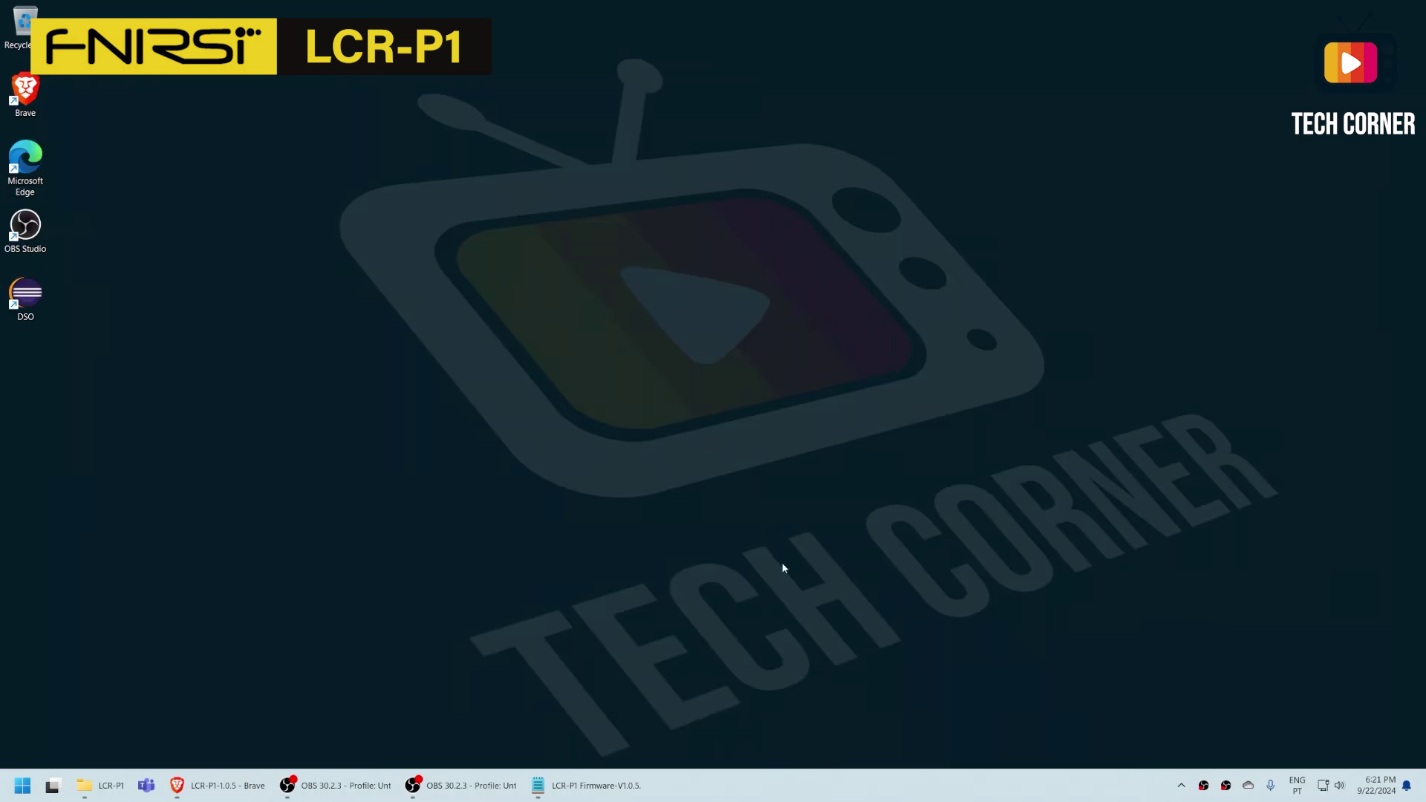
left_click(85, 787)
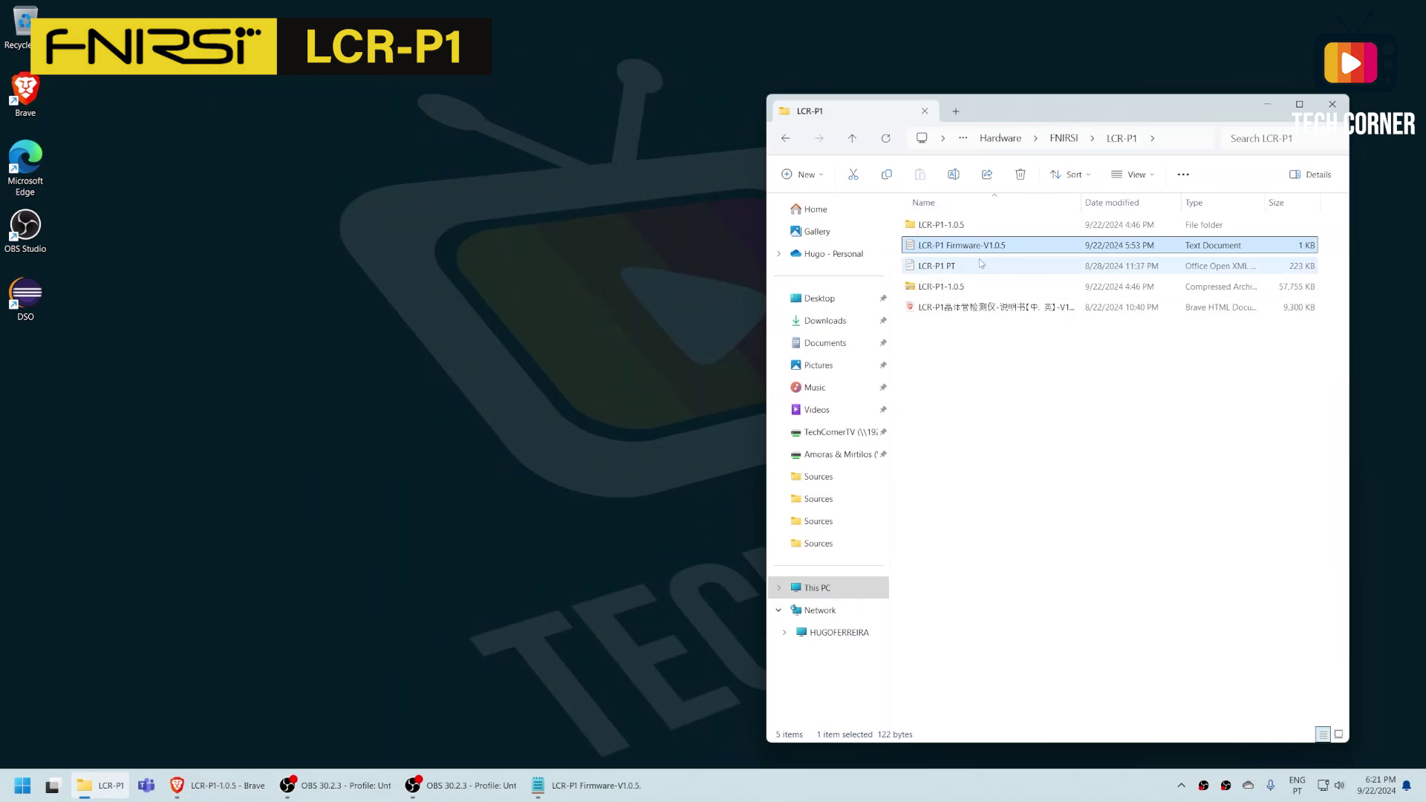
left_click(959, 290)
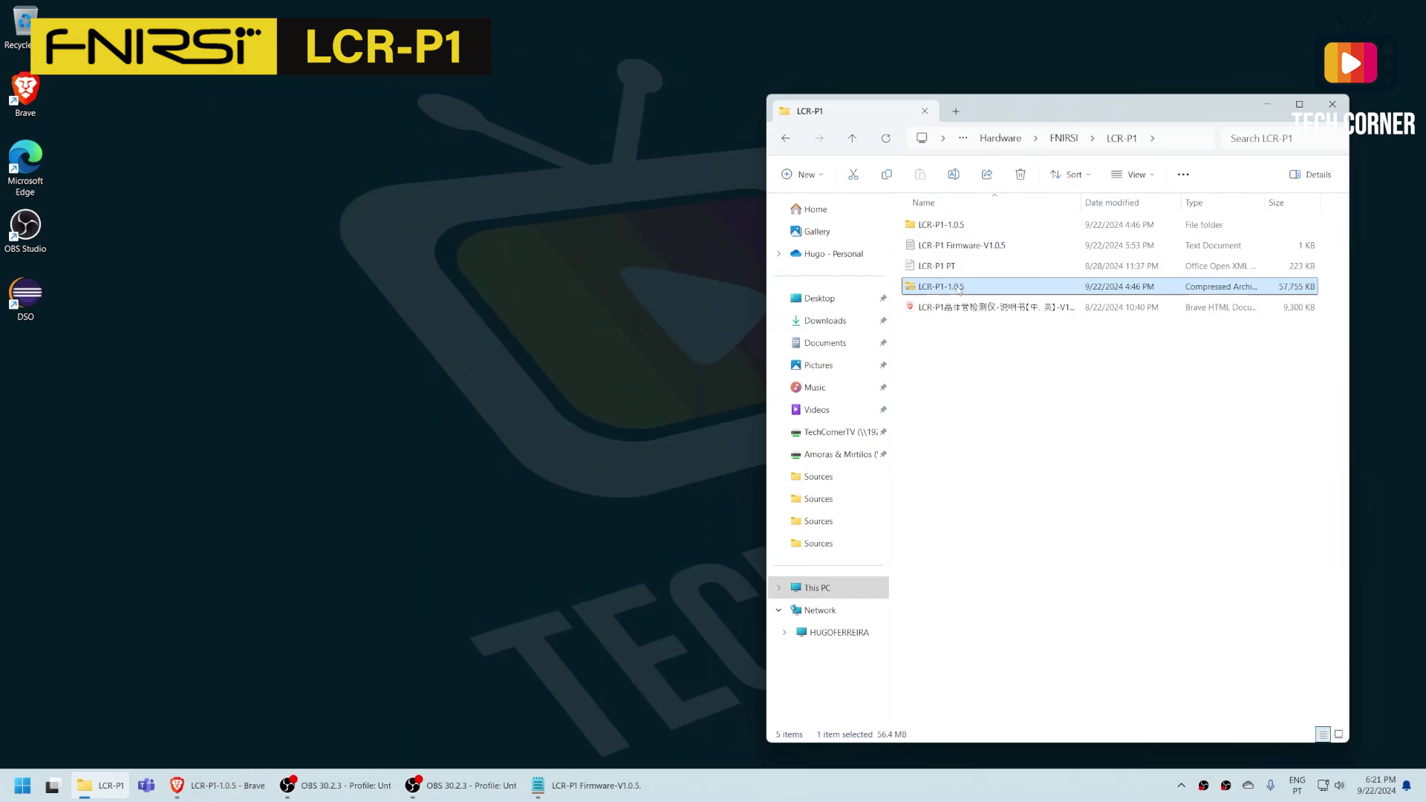
left_click(935, 226)
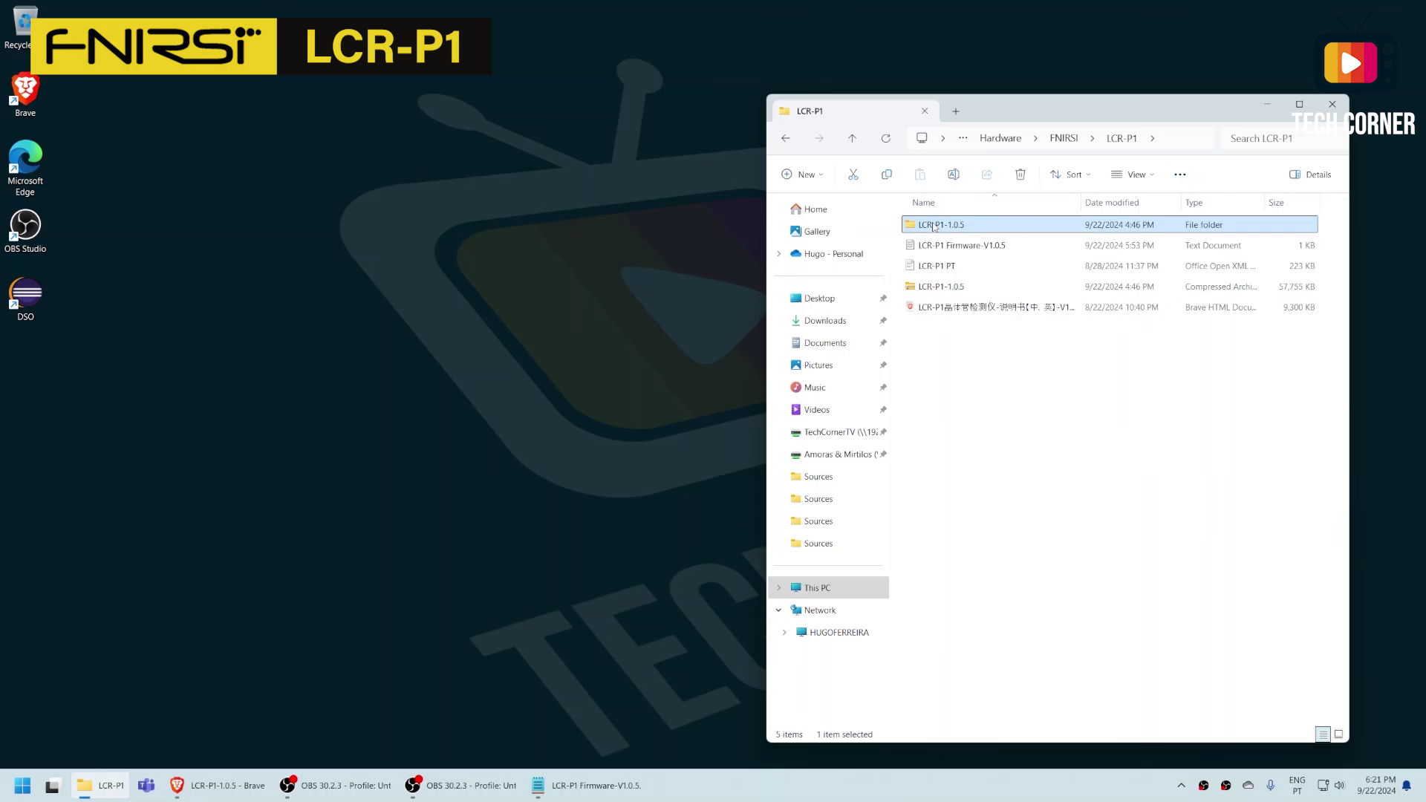
double_click(974, 225)
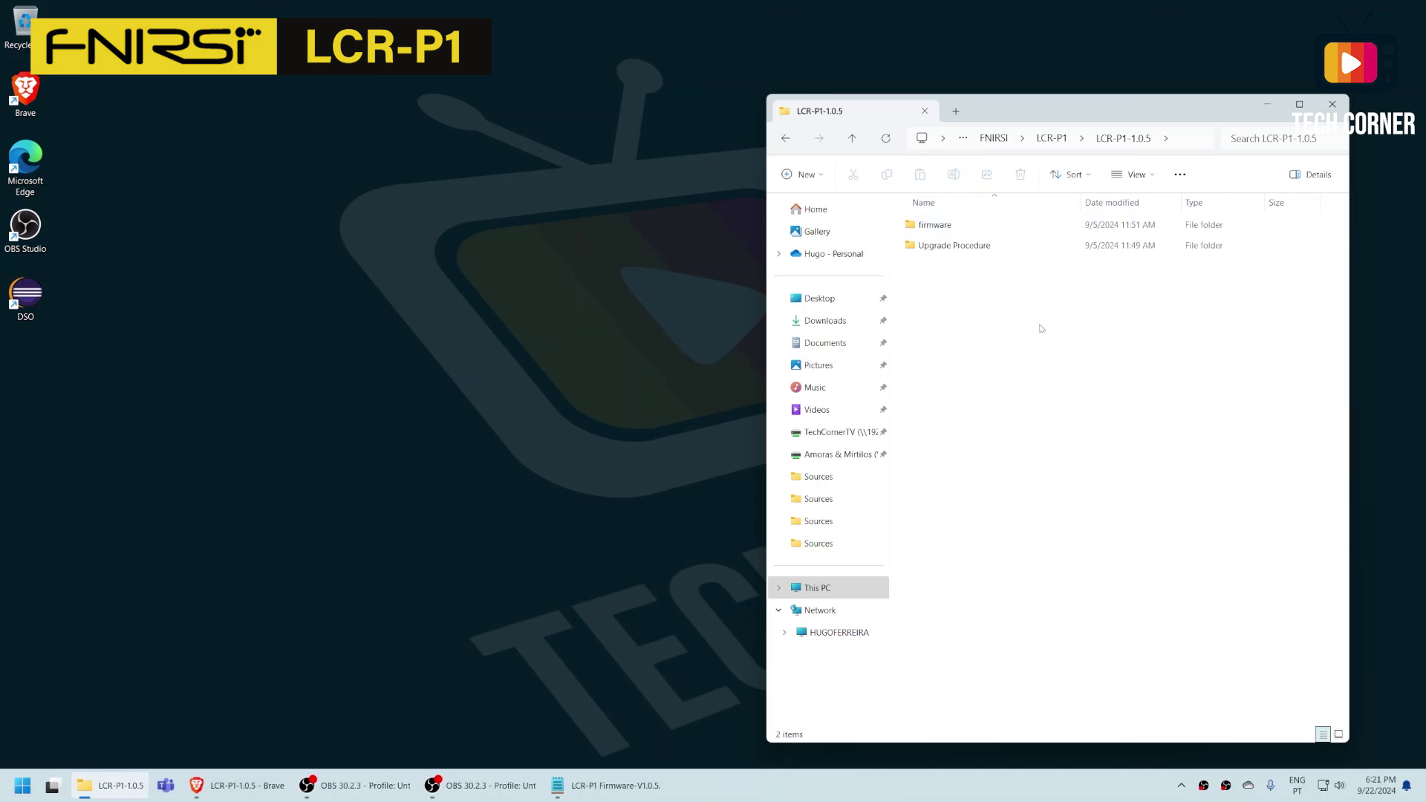
Open the Upgrade Procedure folder inside LCR-P1-1.0.5
left_click(963, 245)
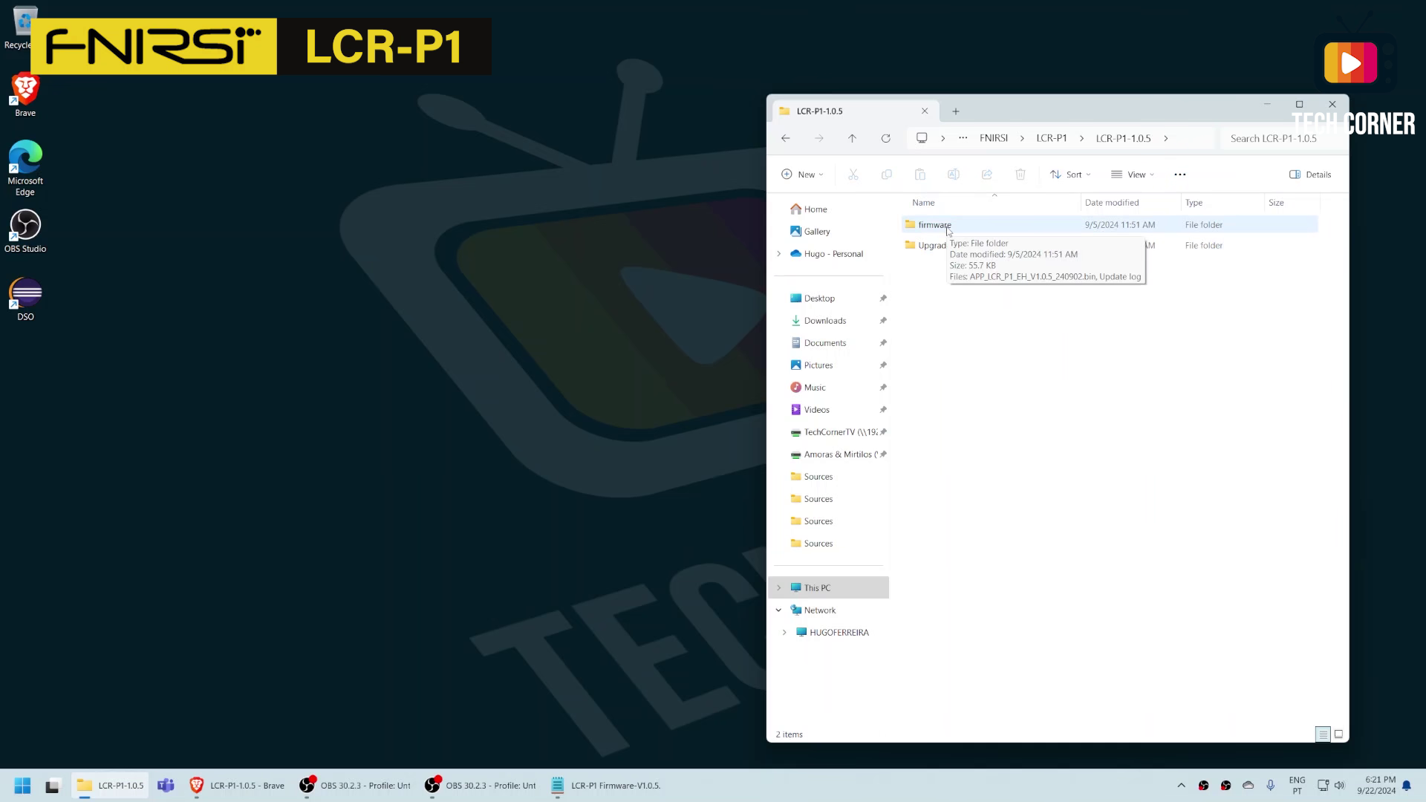
left_click(949, 231)
left_click(954, 246)
left_click(949, 227)
left_click(955, 249)
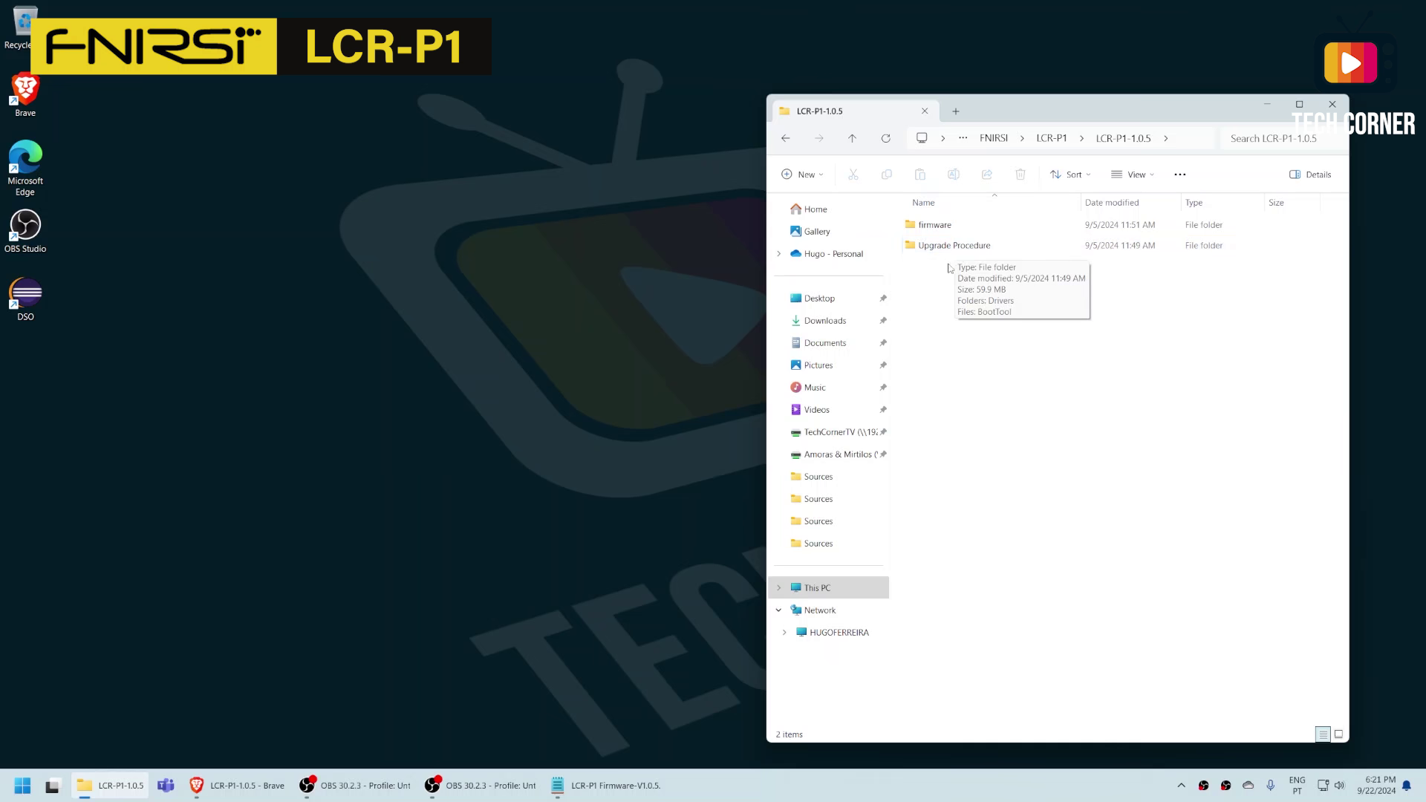
left_click(974, 250)
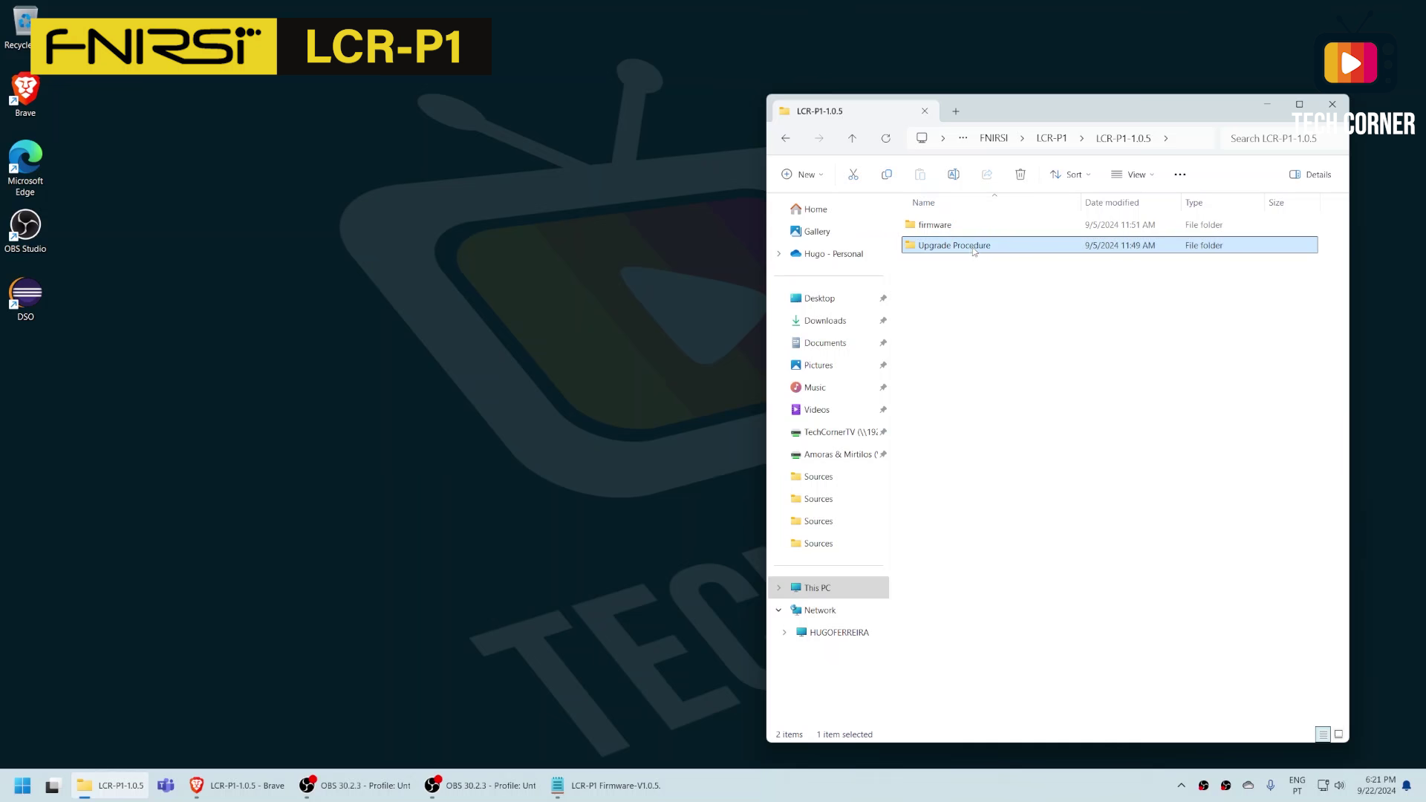
double_click(974, 247)
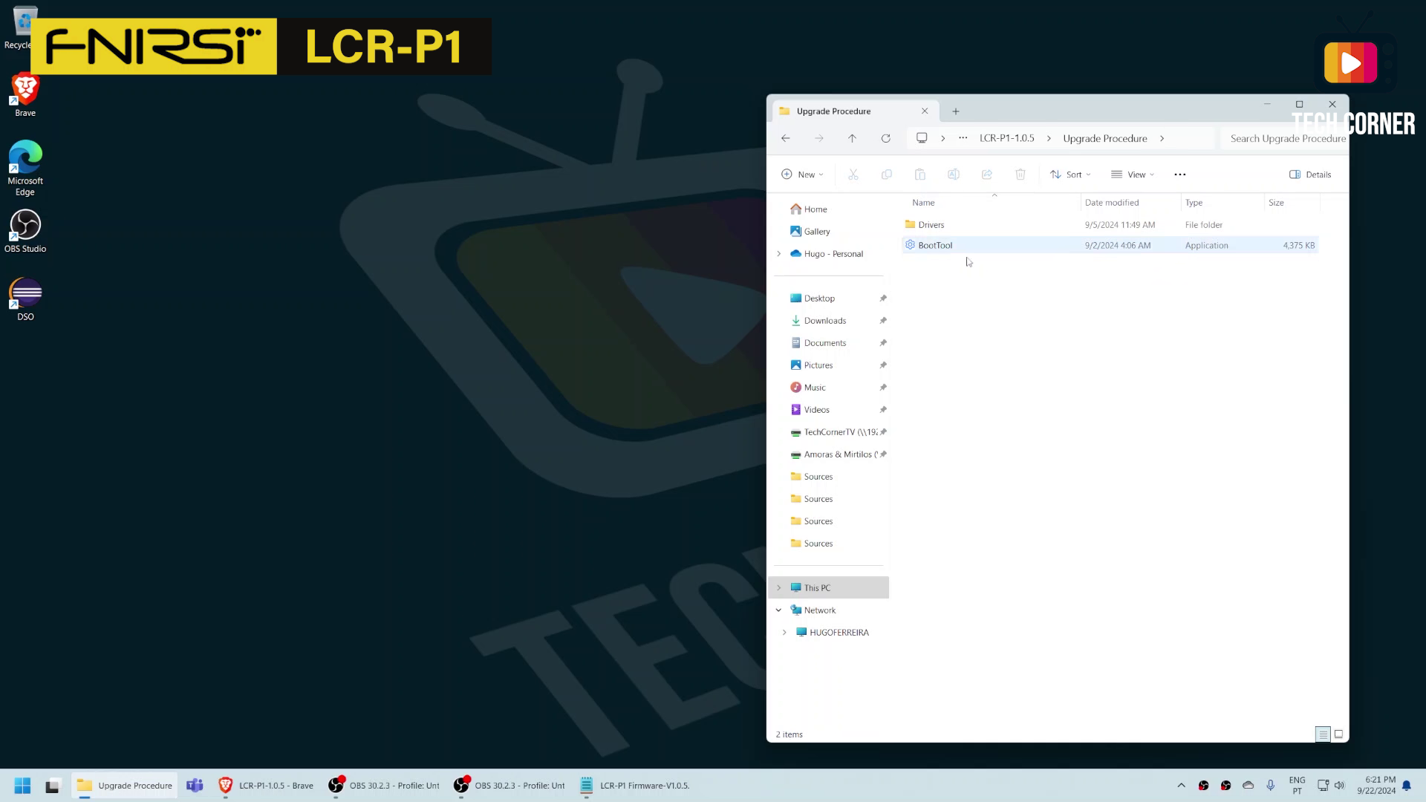
Look inside the Drivers folder, then return to Upgrade Procedure and launch BootTool.exe
double_click(938, 226)
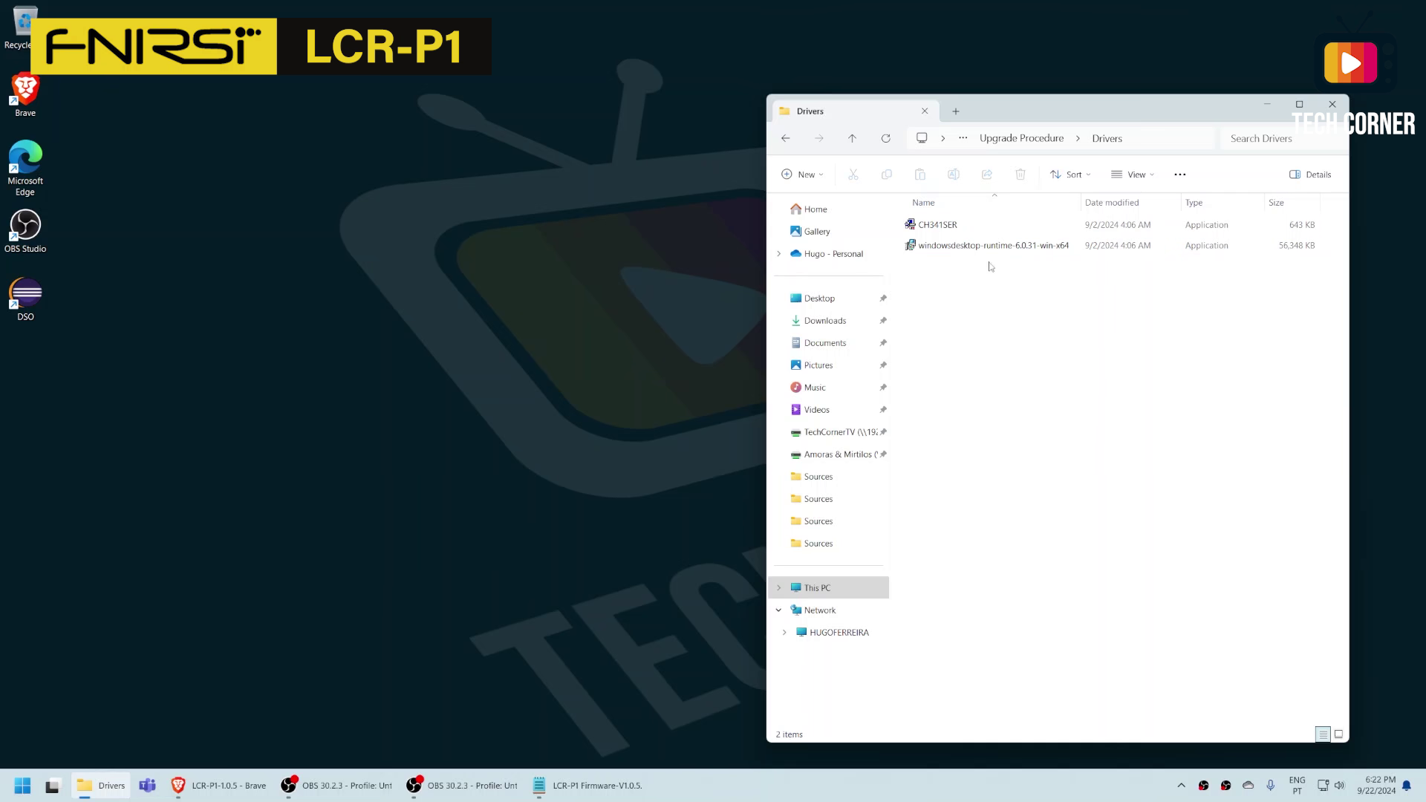
left_click(853, 140)
double_click(947, 248)
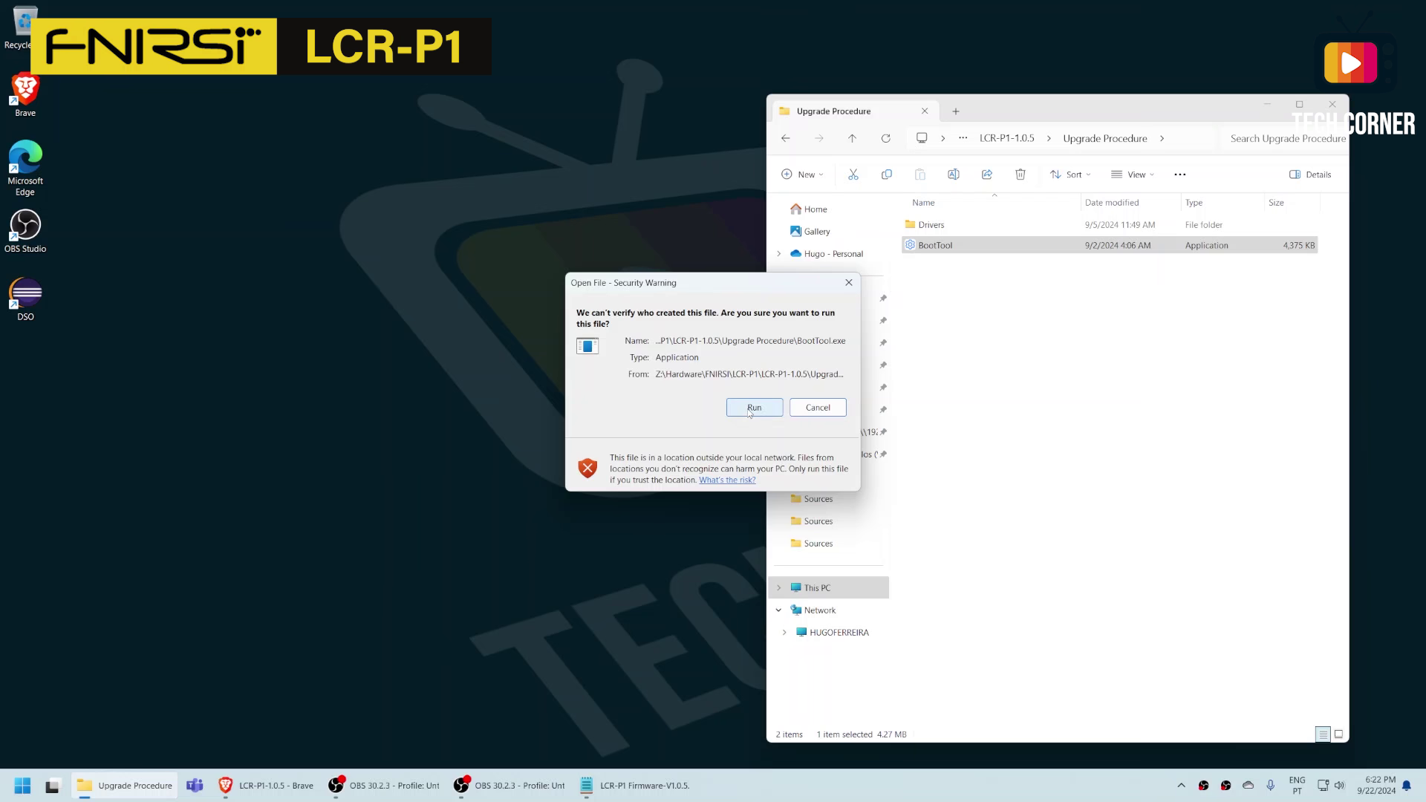
Allow BootTool to run, reposition its window, and review the available COM ports
left_click(752, 409)
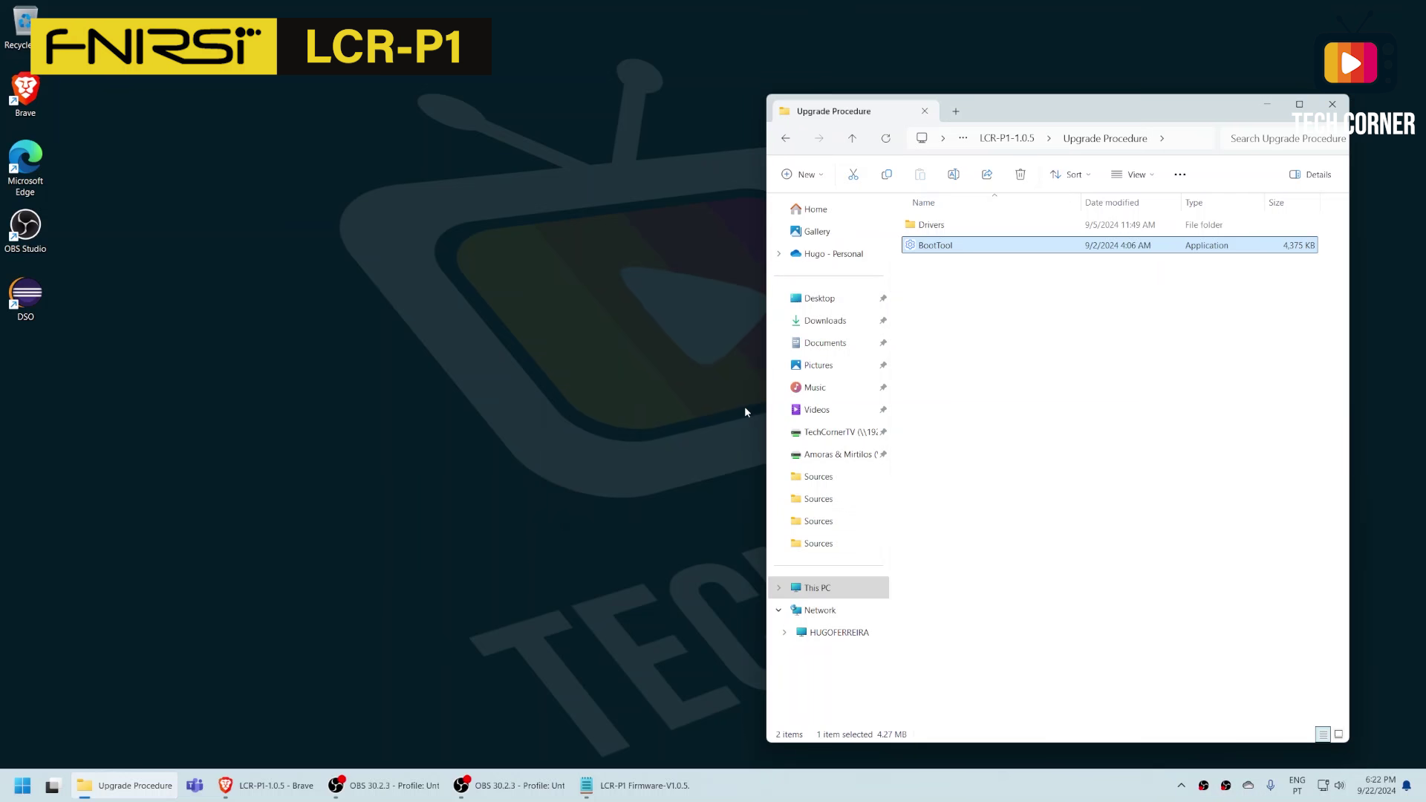
left_click_drag(280, 158, 350, 192)
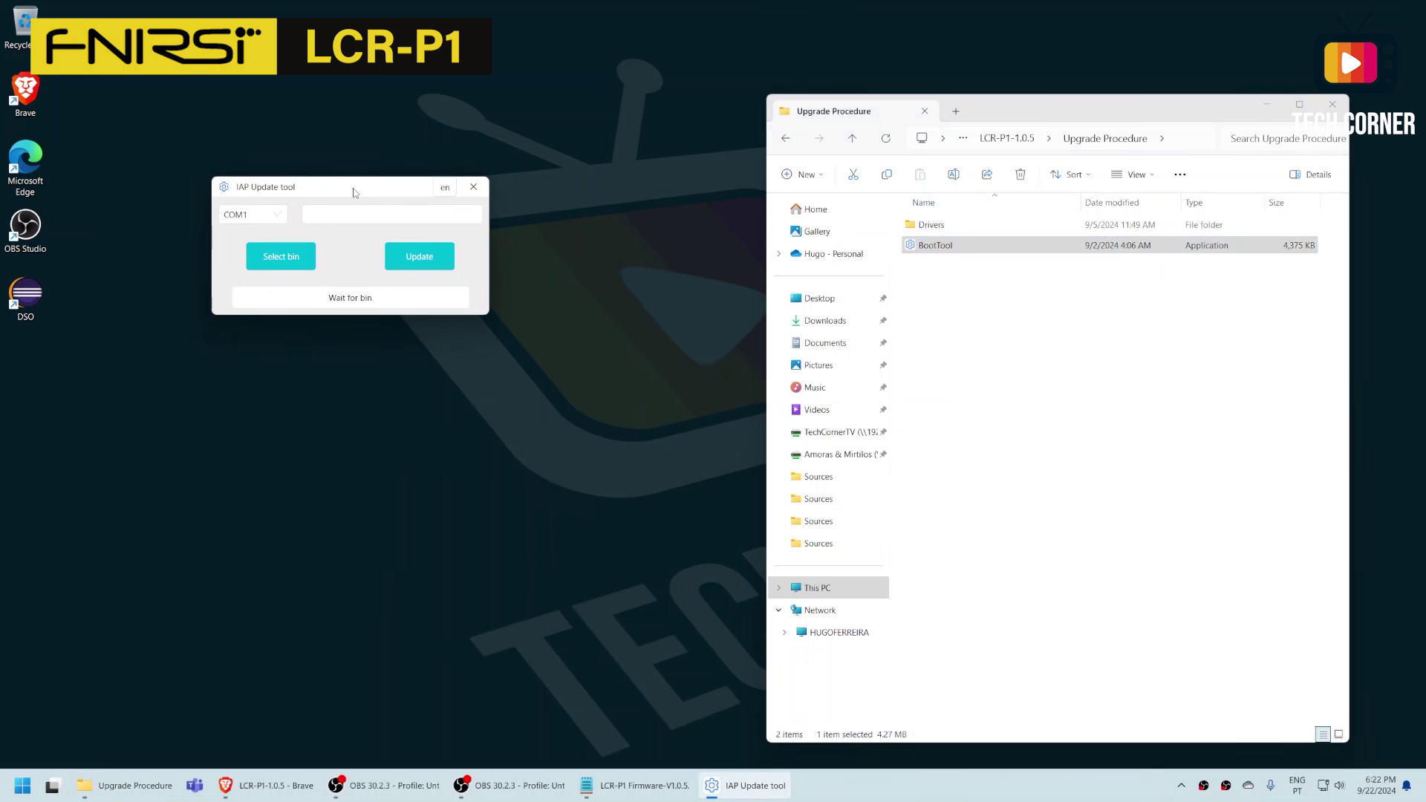
left_click(276, 215)
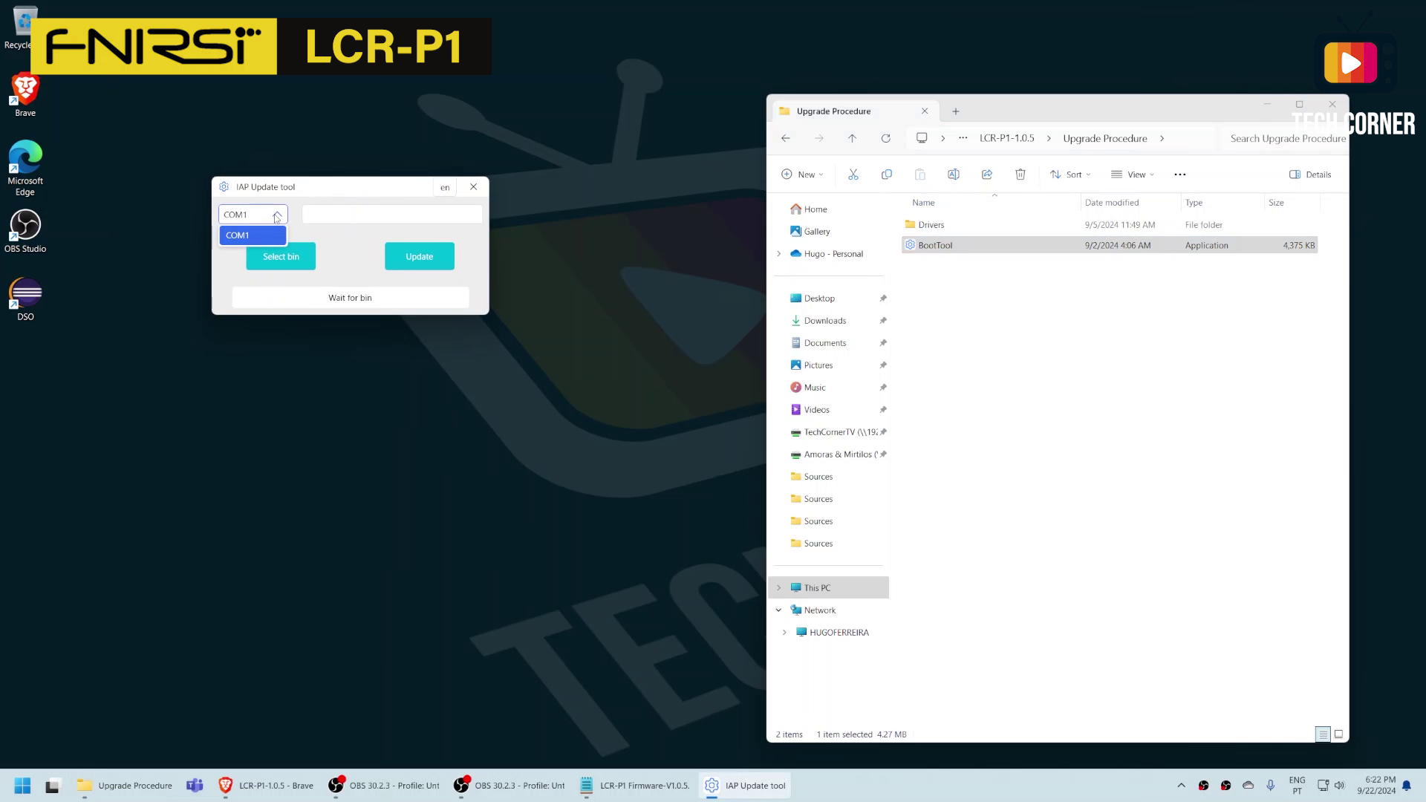
left_click(276, 215)
left_click(277, 215)
left_click(276, 215)
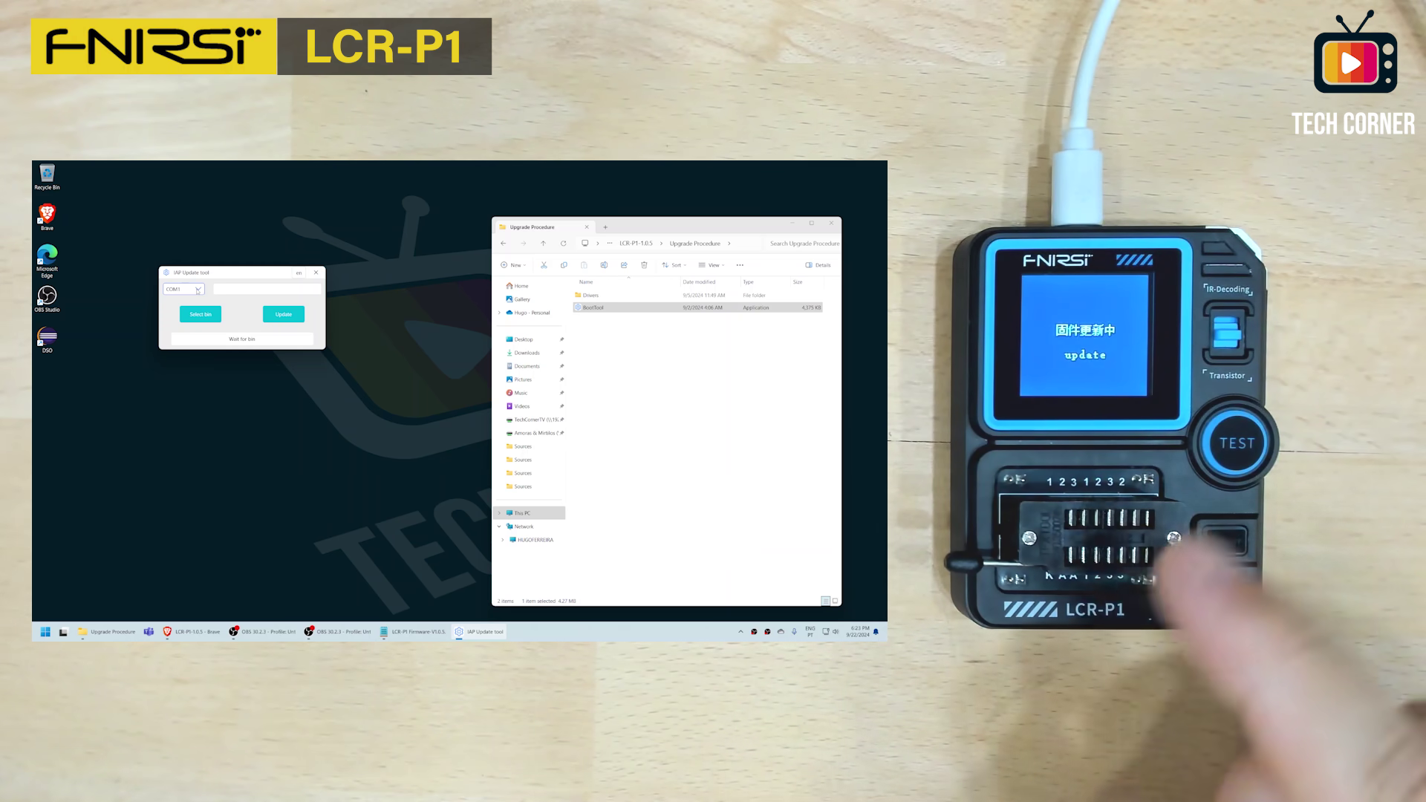
Select COM3, load APP_LCR_P1_EN_V1.0.5_240902.bin from LCR-P1-1.0.5\firmware, and start the update
left_click(197, 289)
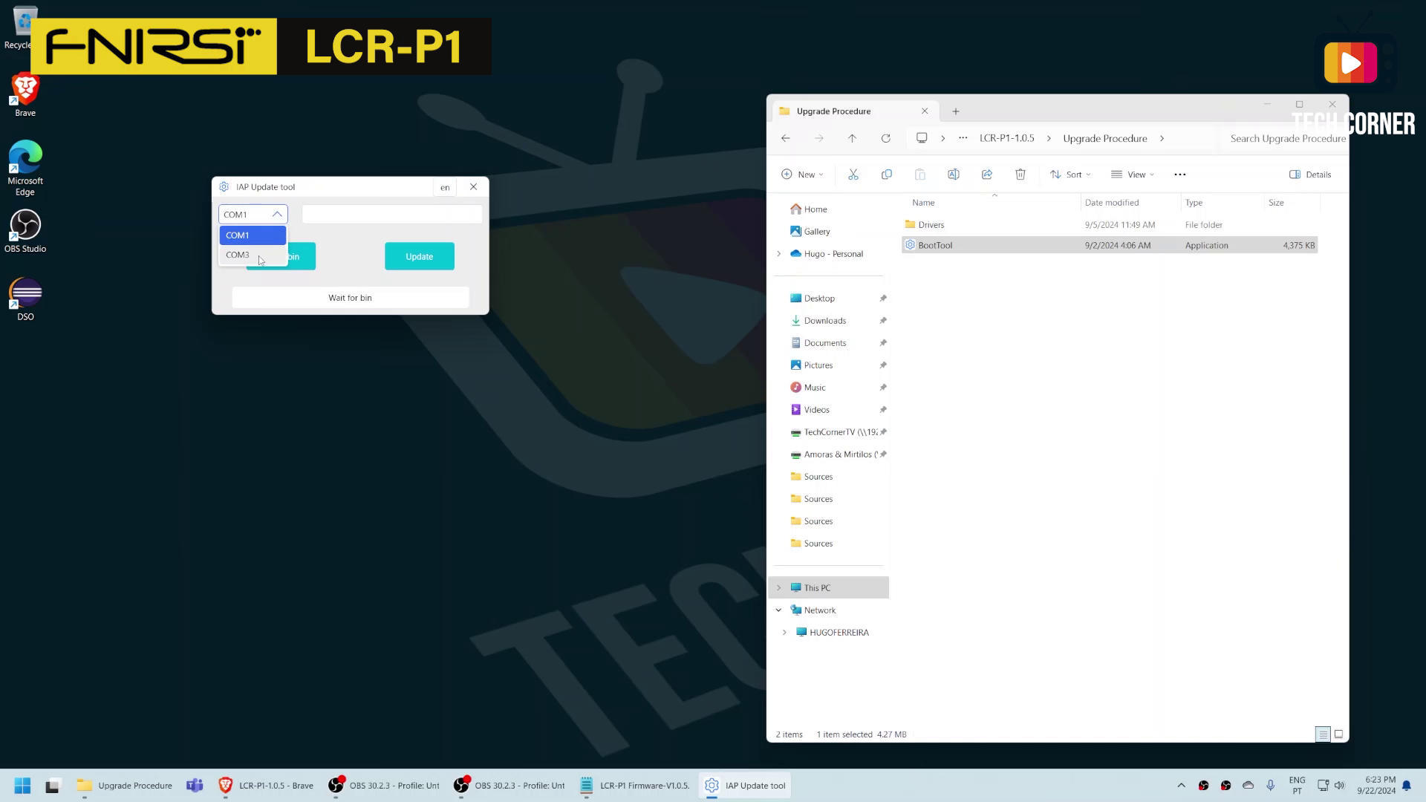
left_click(424, 216)
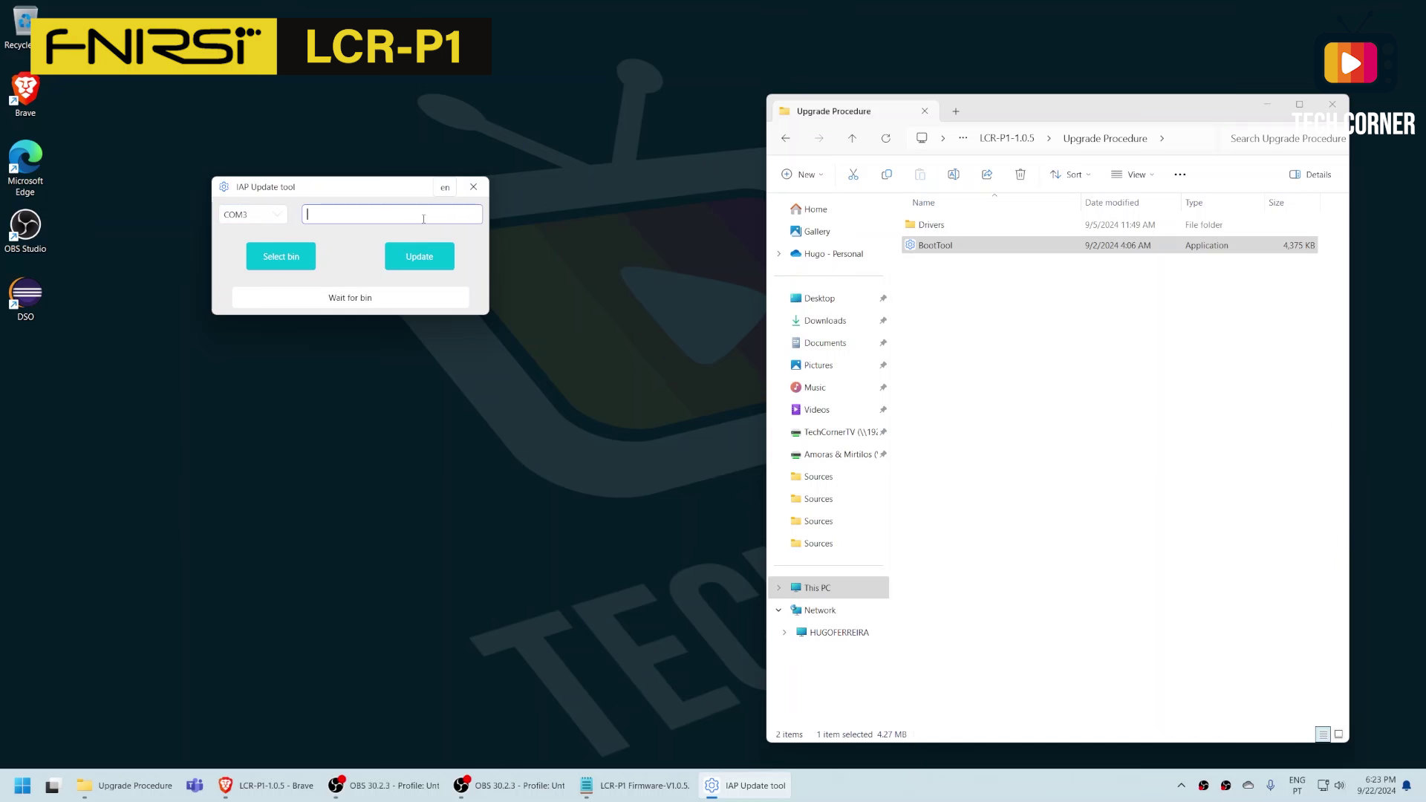
left_click(280, 258)
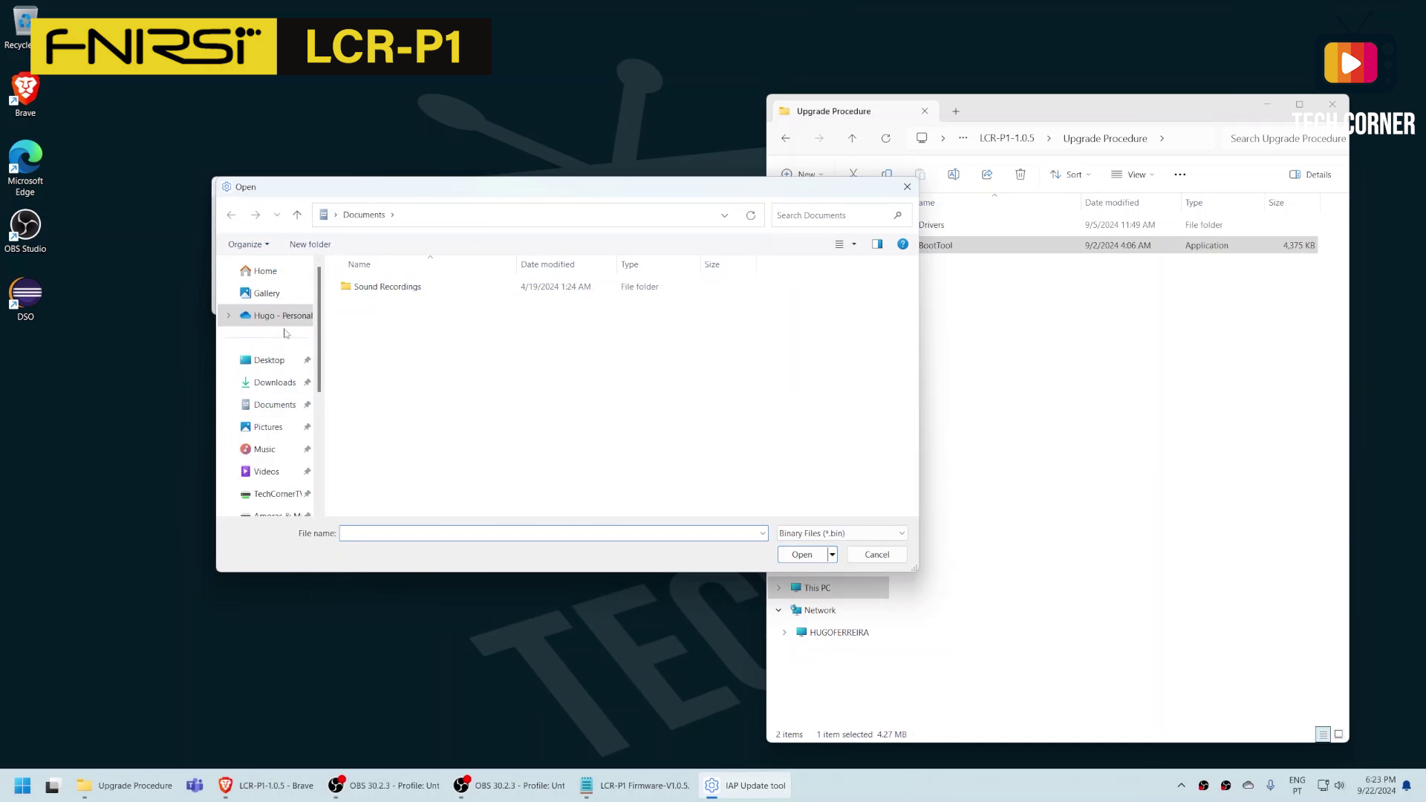
scroll(271, 383, "down", 2)
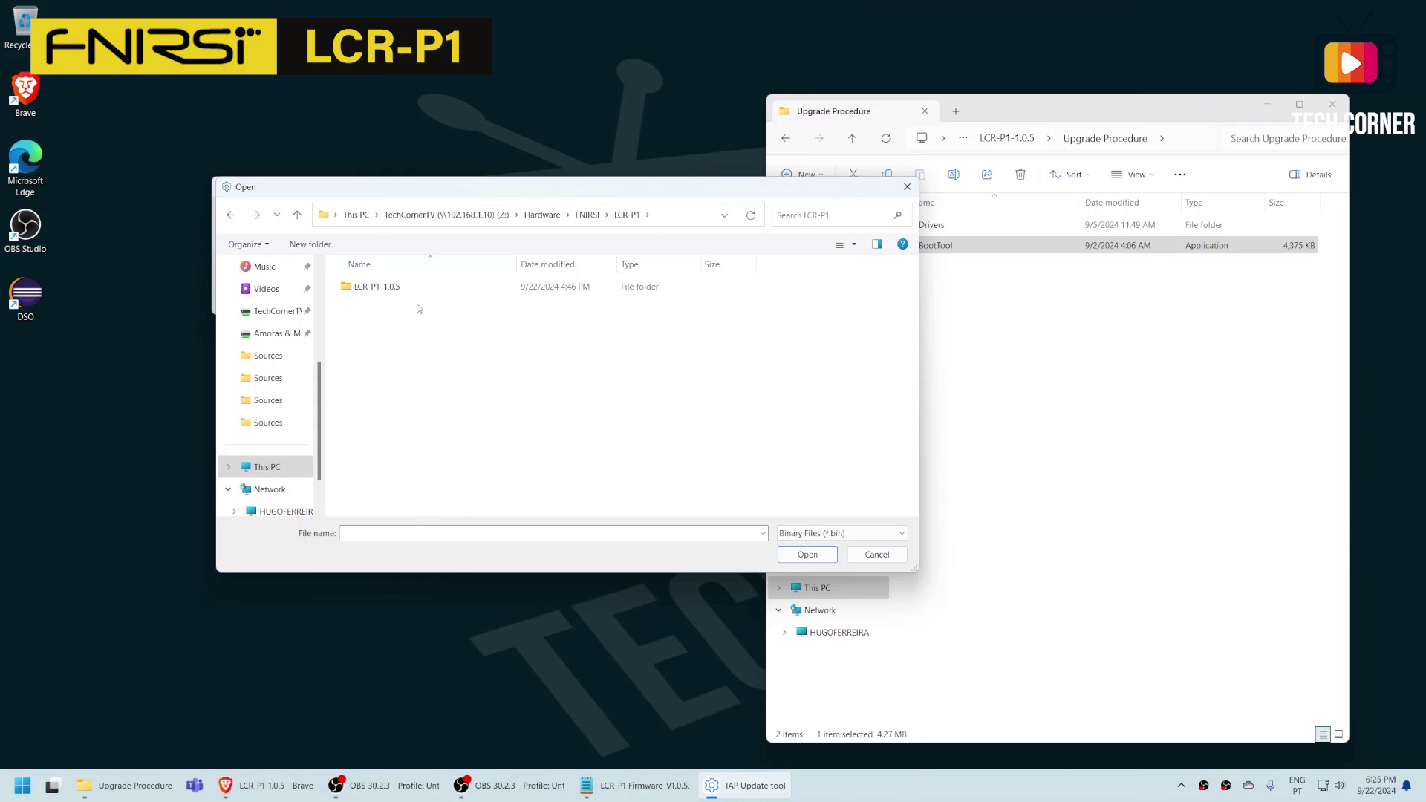
double_click(381, 288)
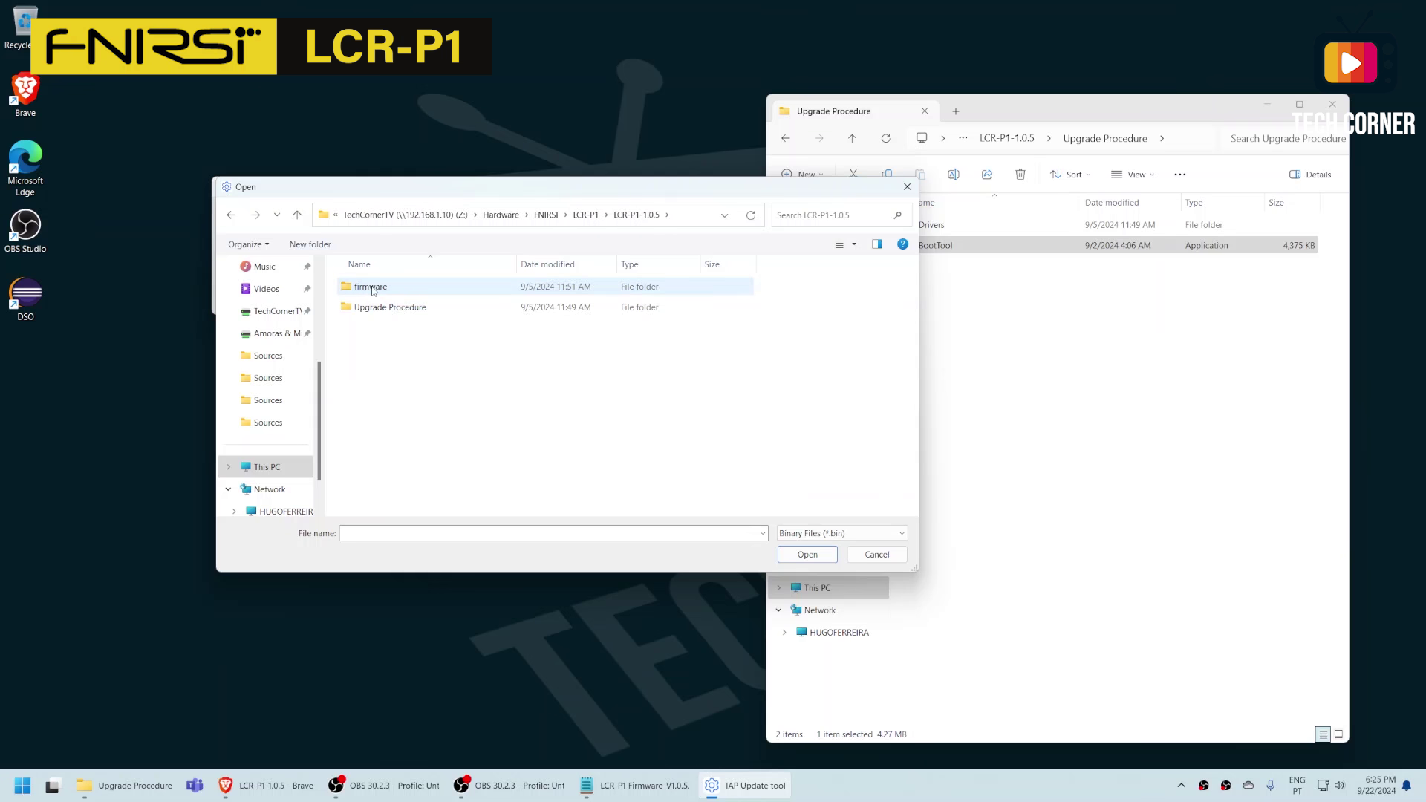
double_click(373, 290)
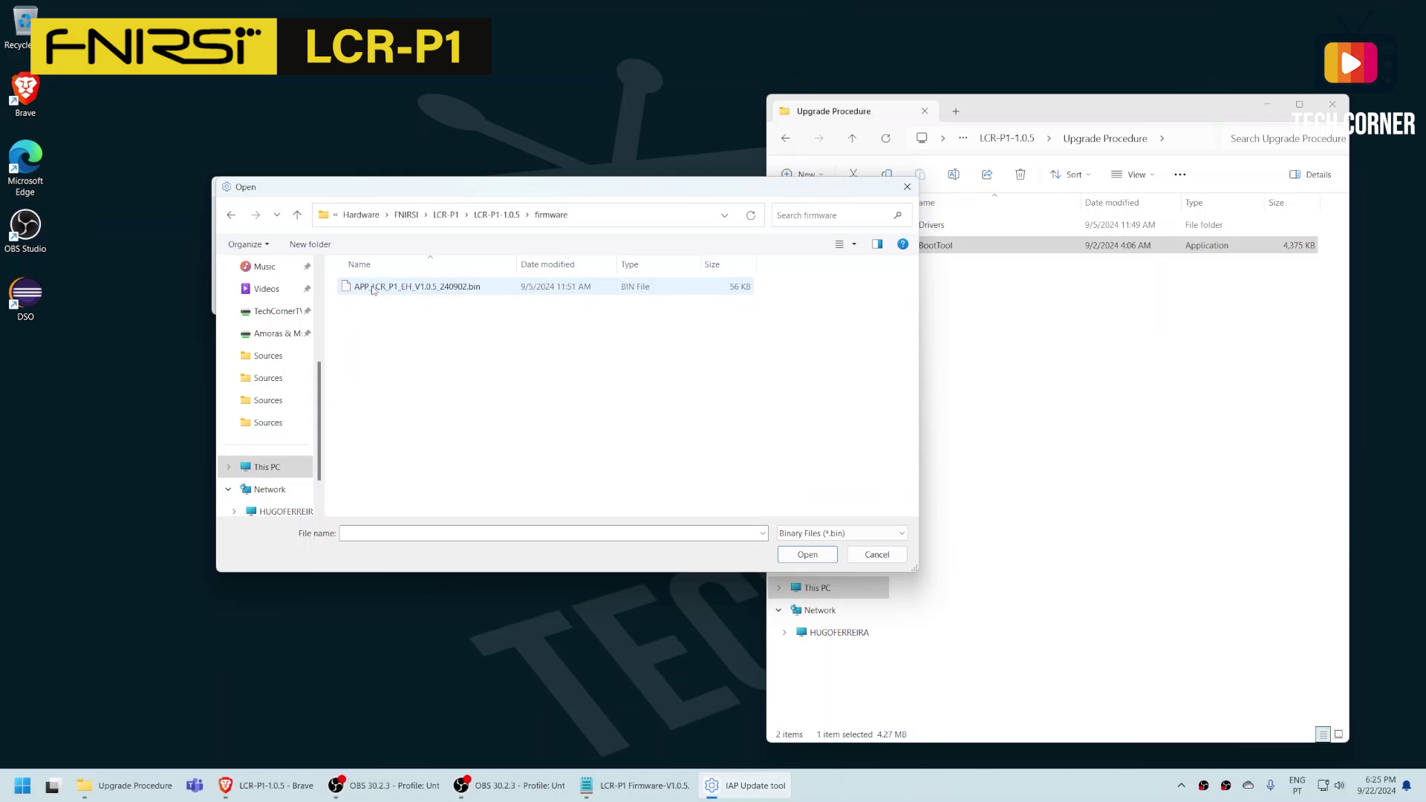
double_click(421, 289)
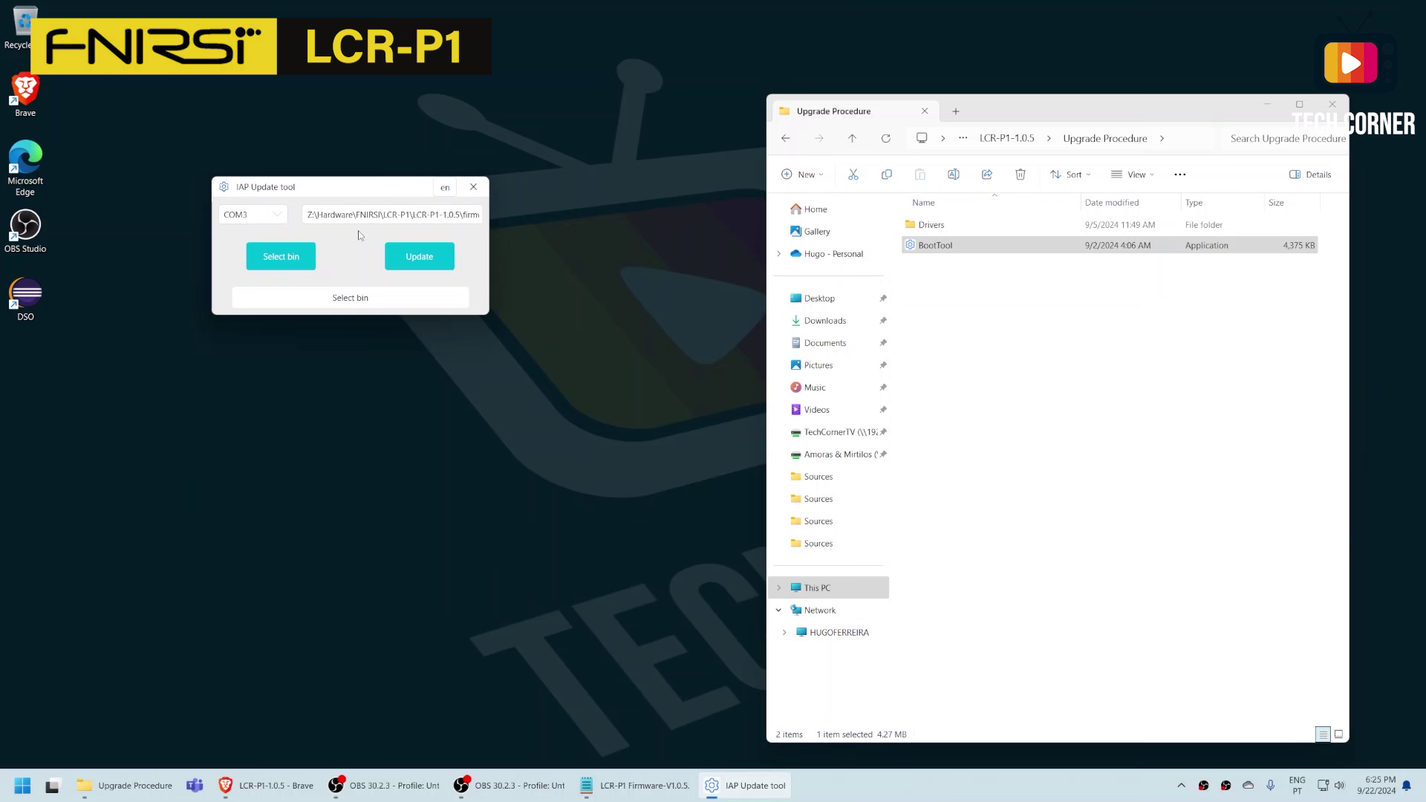
left_click(420, 258)
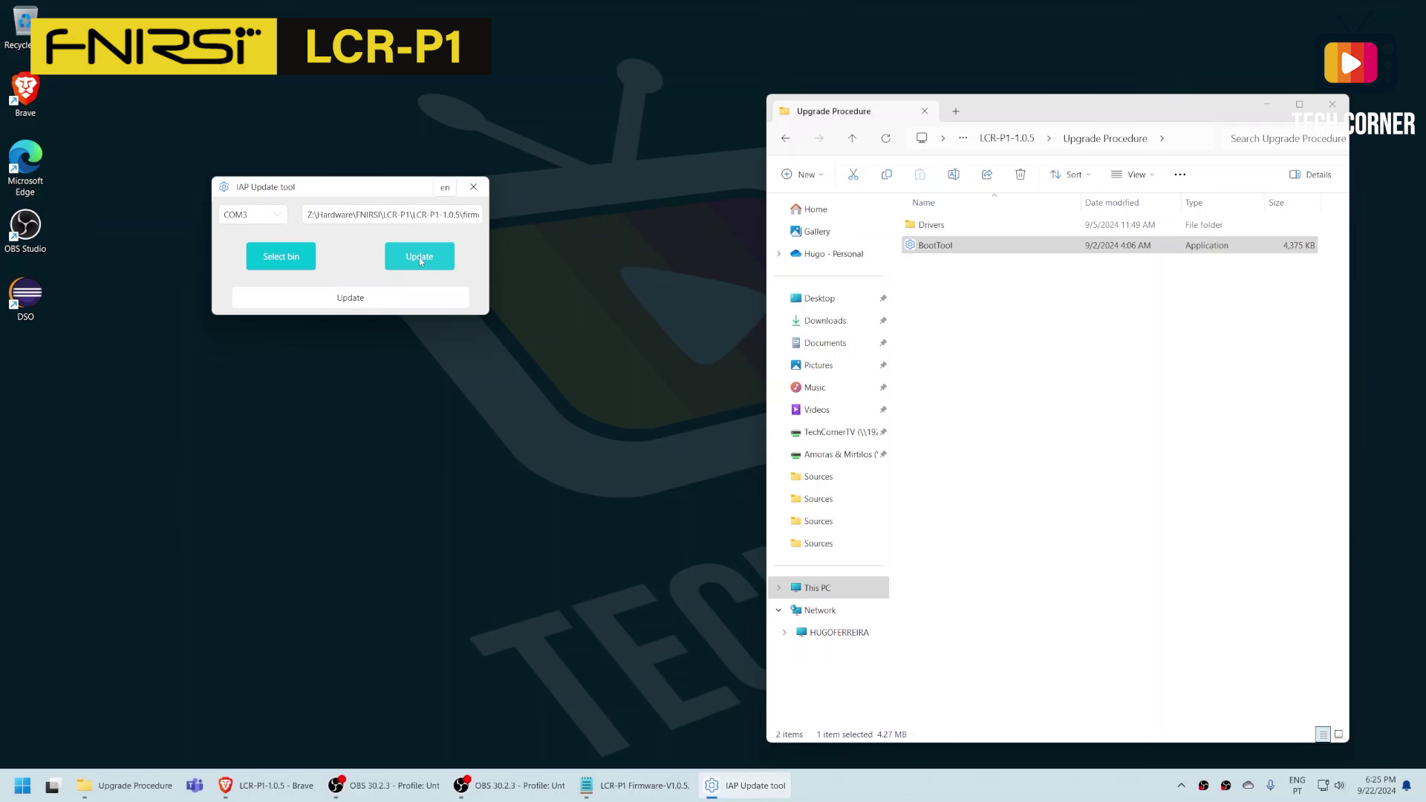